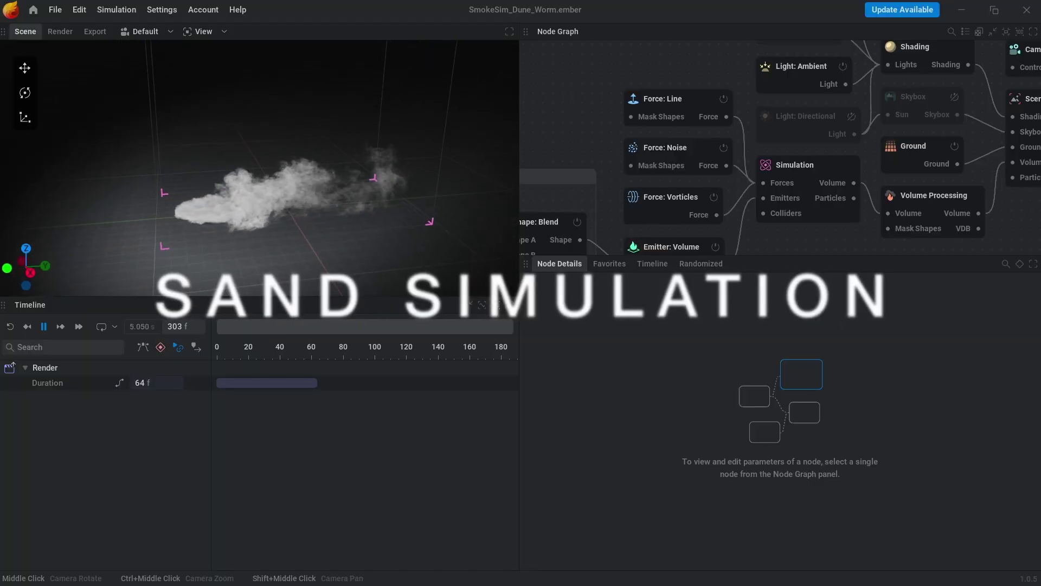
pyautogui.moveTo(285, 226); pyautogui.dragTo(299, 227, button='middle')
pyautogui.scroll(5, 284, 215)
pyautogui.scroll(-5, 284, 215)
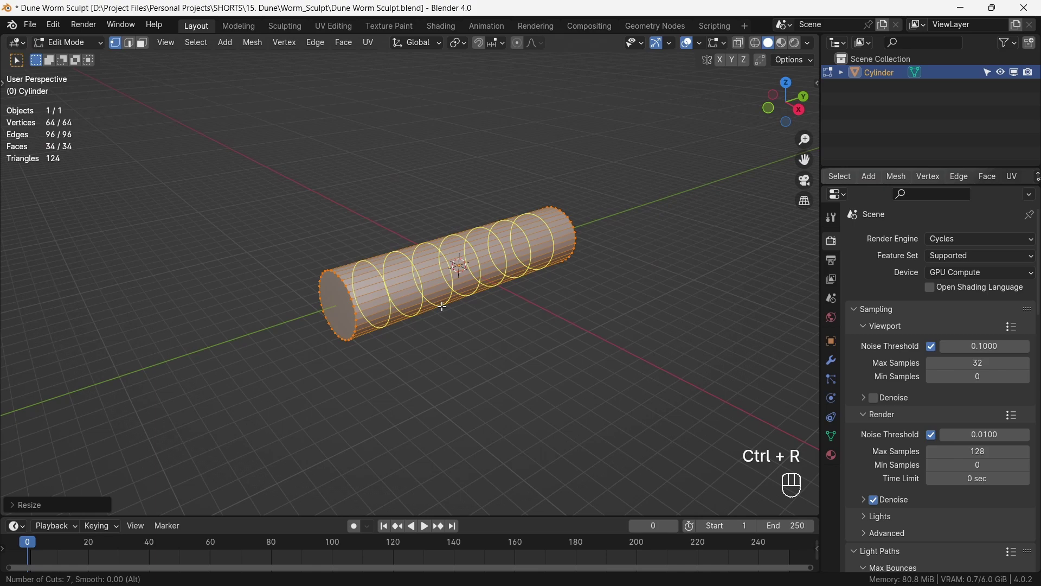
# Finish the loop cuts along the cylinder's length and shade the object smooth
pyautogui.moveTo(442, 307); pyautogui.dragTo(442, 268, button='middle')
pyautogui.press('Tab')
pyautogui.scroll(2, 431, 323)
pyautogui.rightClick(399, 300)
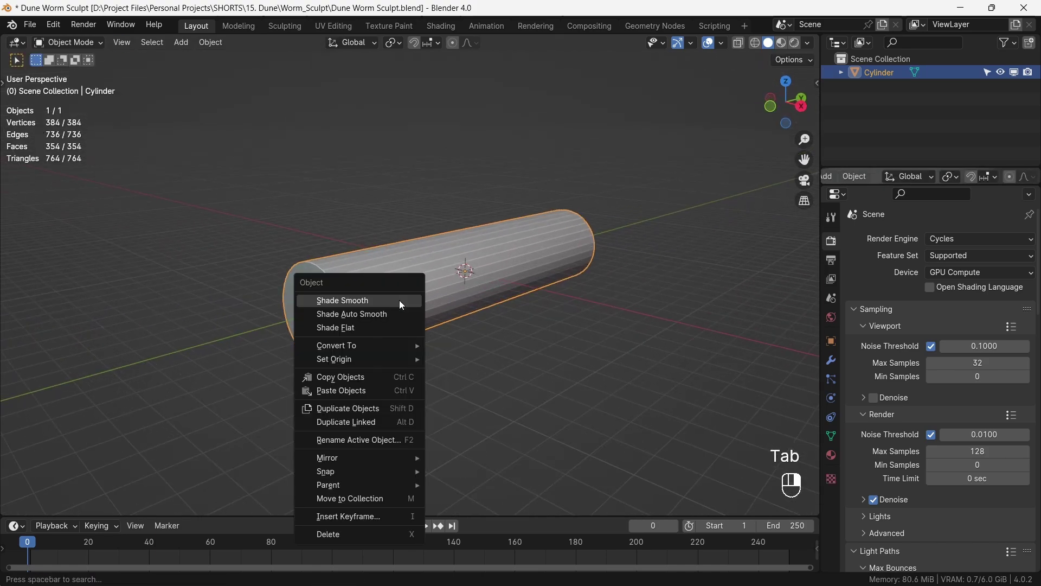
pyautogui.click(399, 300)
# Add a Bevel modifier of 0.023 m with 2 segments and a level 2 Subdivision modifier to the cylinder
pyautogui.moveTo(408, 314); pyautogui.dragTo(409, 308, button='middle')
pyautogui.press('q')
pyautogui.click(405, 308)
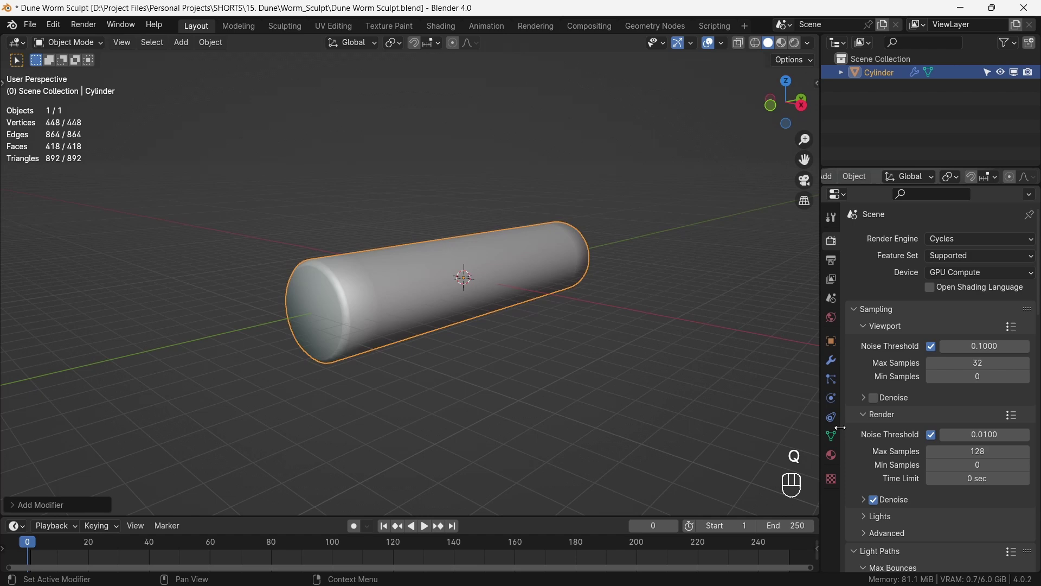
pyautogui.click(832, 361)
pyautogui.hotkey('ctrl', '2')
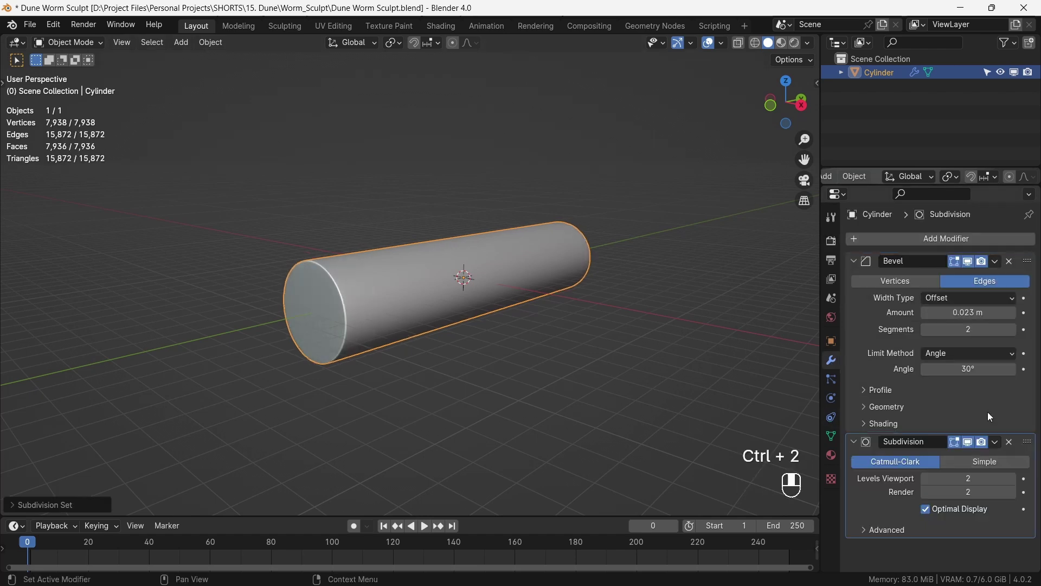
# Roughen the cylinder with a Displace modifier using a new texture in local coordinates, and apply the modifiers
pyautogui.moveTo(458, 299)
pyautogui.mouseDown(button='middle')
pyautogui.moveTo(443, 304)
pyautogui.moveTo(598, 300)
pyautogui.moveTo(450, 304)
pyautogui.mouseUp(button='middle')
pyautogui.click(872, 239)
pyautogui.write('displa')
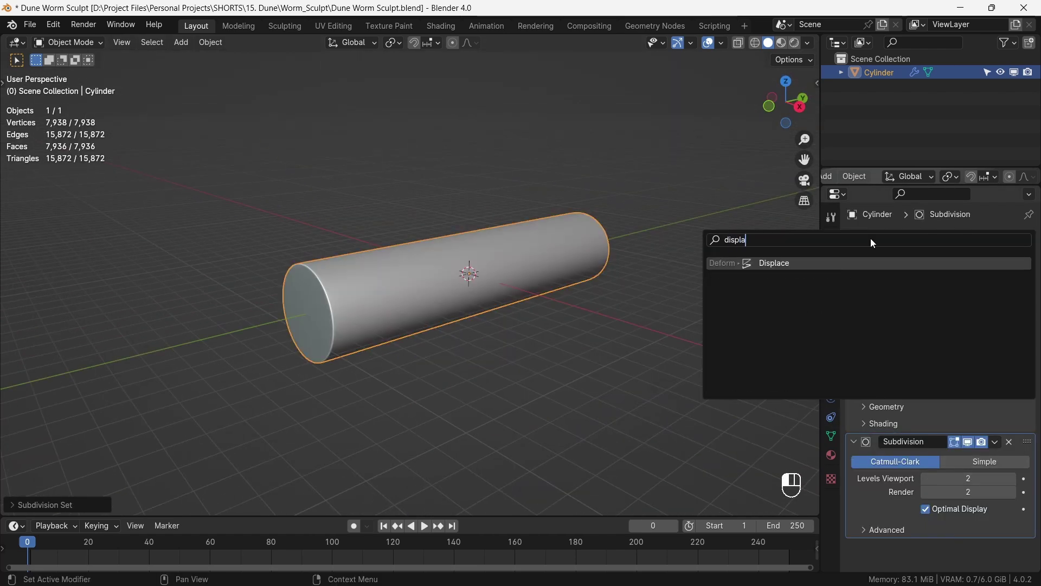
pyautogui.press('Return')
pyautogui.scroll(-5, 960, 333)
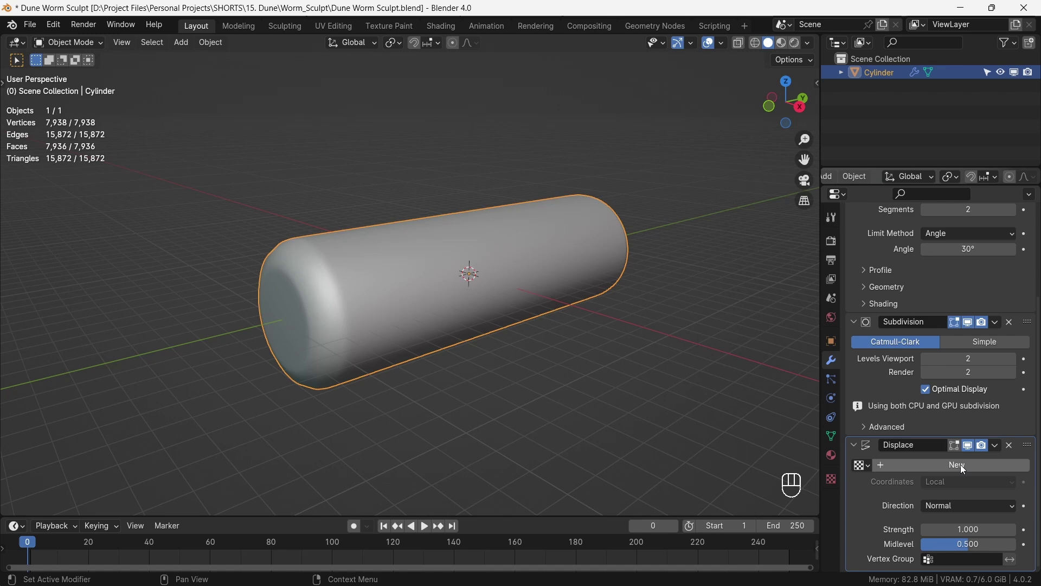
pyautogui.click(961, 465)
pyautogui.click(1025, 465)
pyautogui.moveTo(968, 494); pyautogui.dragTo(1008, 493)
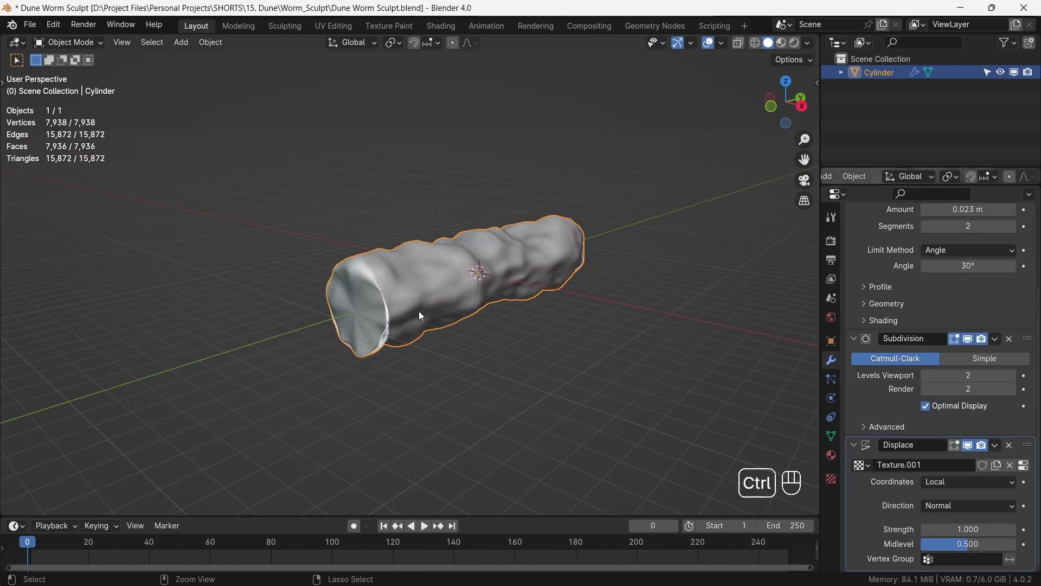
pyautogui.hotkey('ctrl', 'a')
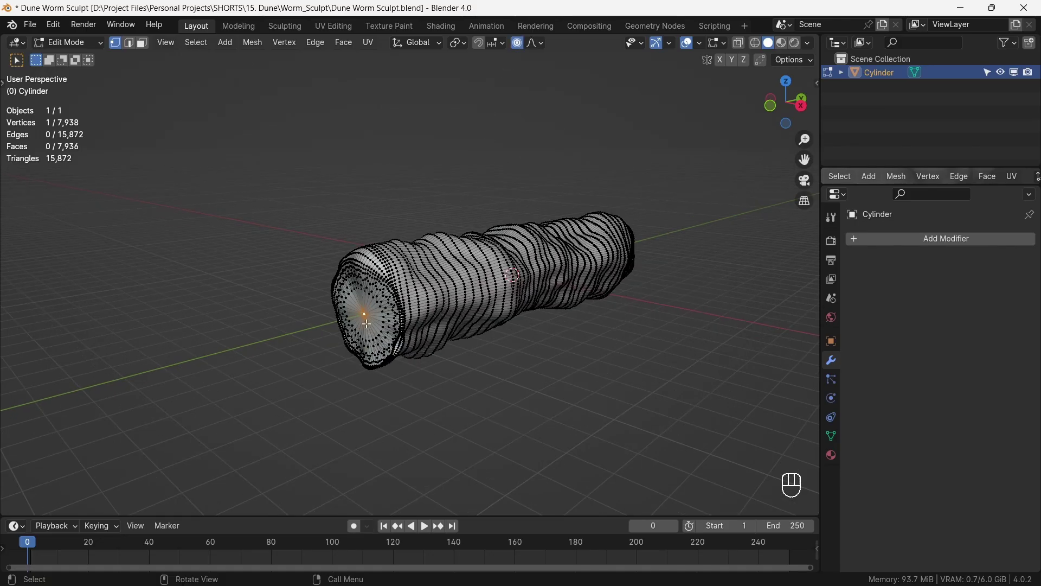
# Push the centre vertex of the cylinder's front cap inward along Y with proportional editing to hollow out the mouth
pyautogui.press('g')
pyautogui.press('y')
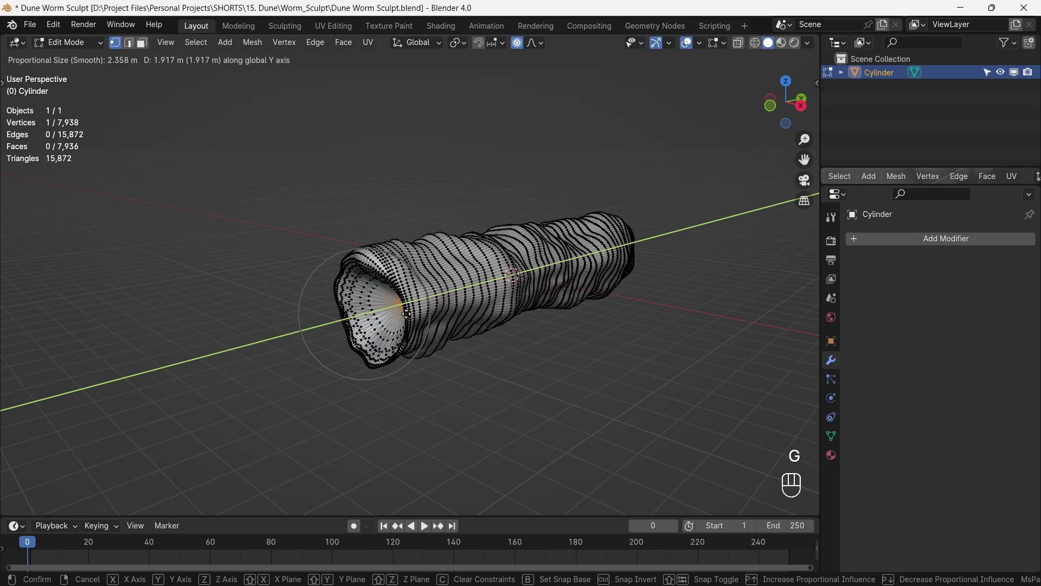
pyautogui.click(421, 310)
pyautogui.moveTo(420, 310); pyautogui.dragTo(546, 330, button='middle')
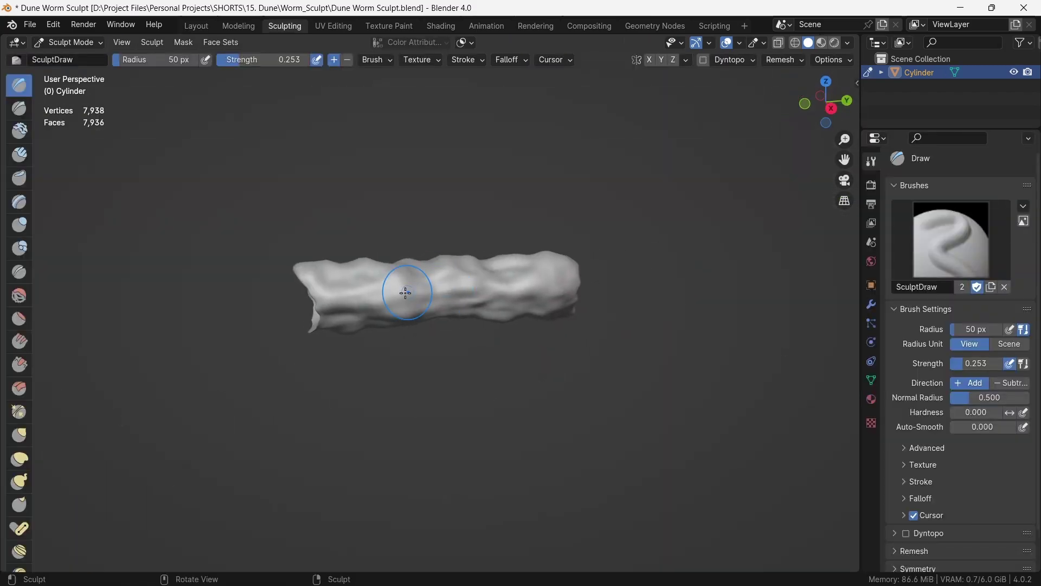
# Voxel remesh the worm in sculpt mode with a voxel size of about 0.06 m
pyautogui.moveTo(406, 293)
pyautogui.mouseDown(button='middle')
pyautogui.moveTo(453, 302)
pyautogui.moveTo(414, 268)
pyautogui.mouseUp(button='middle')
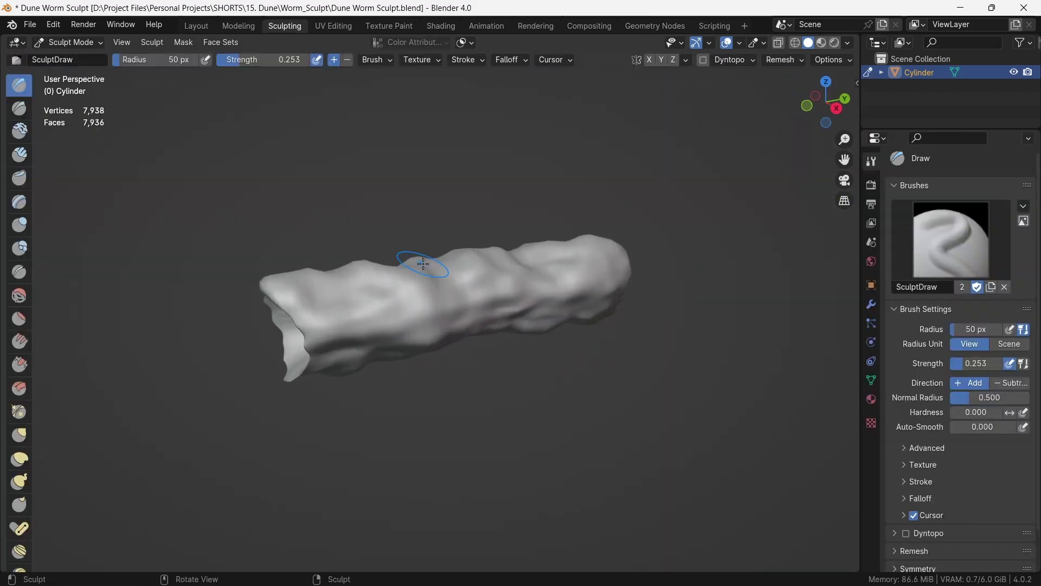
pyautogui.hotkey('ctrl', 'r')
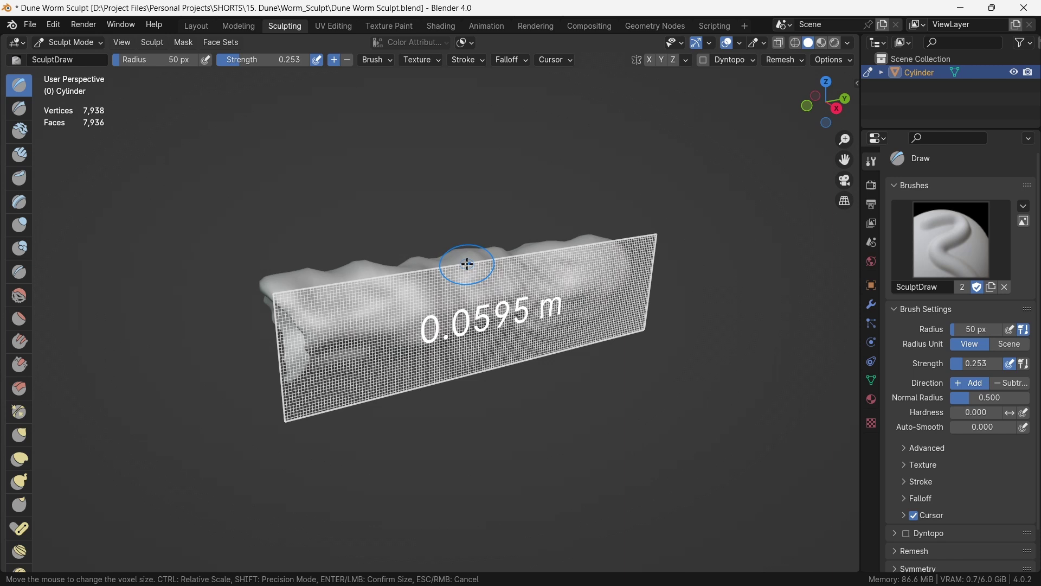
pyautogui.click(467, 264)
# Thicken the worm's folds and mouth rim with the Inflate brush at 110 px radius and 0.500 strength
pyautogui.press('i')
pyautogui.moveTo(356, 334)
pyautogui.mouseDown(button='middle')
pyautogui.moveTo(593, 279)
pyautogui.moveTo(420, 295)
pyautogui.moveTo(349, 330)
pyautogui.moveTo(402, 310)
pyautogui.mouseUp(button='middle')
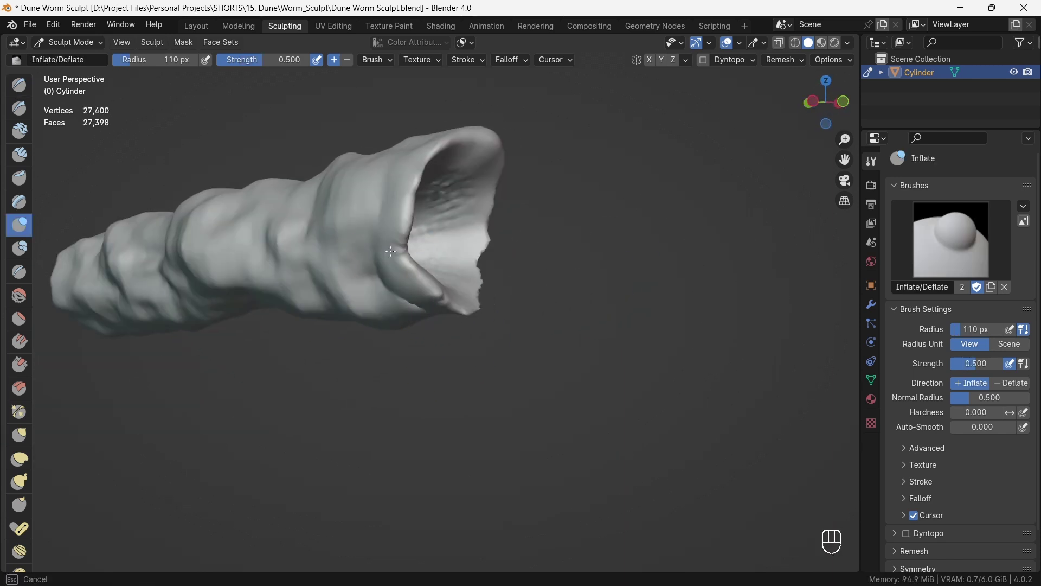
pyautogui.moveTo(521, 282); pyautogui.dragTo(374, 285, button='middle')
pyautogui.keyDown('shift'); pyautogui.moveTo(375, 285); pyautogui.dragTo(369, 263, button='middle'); pyautogui.keyUp('shift')
pyautogui.moveTo(434, 259)
pyautogui.mouseDown(button='middle')
pyautogui.moveTo(499, 269)
pyautogui.moveTo(448, 374)
pyautogui.moveTo(442, 314)
pyautogui.moveTo(507, 332)
pyautogui.mouseUp(button='middle')
# Reshape the worm's mouth rim with the Grab brush, and bend it with the Pose brush at 84 px radius
pyautogui.press('g')
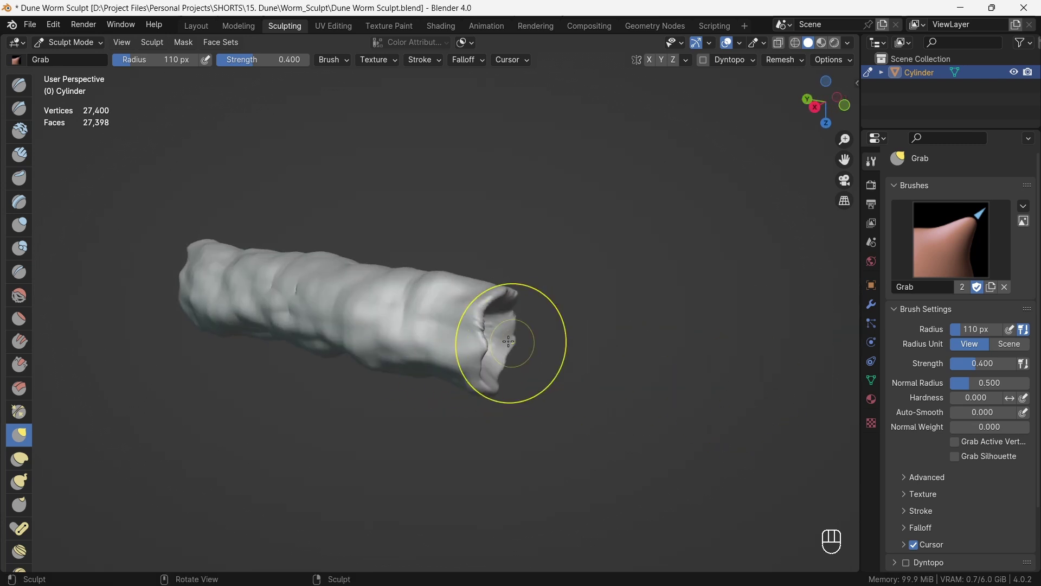
pyautogui.moveTo(385, 298); pyautogui.dragTo(426, 285, button='middle')
pyautogui.press('x')
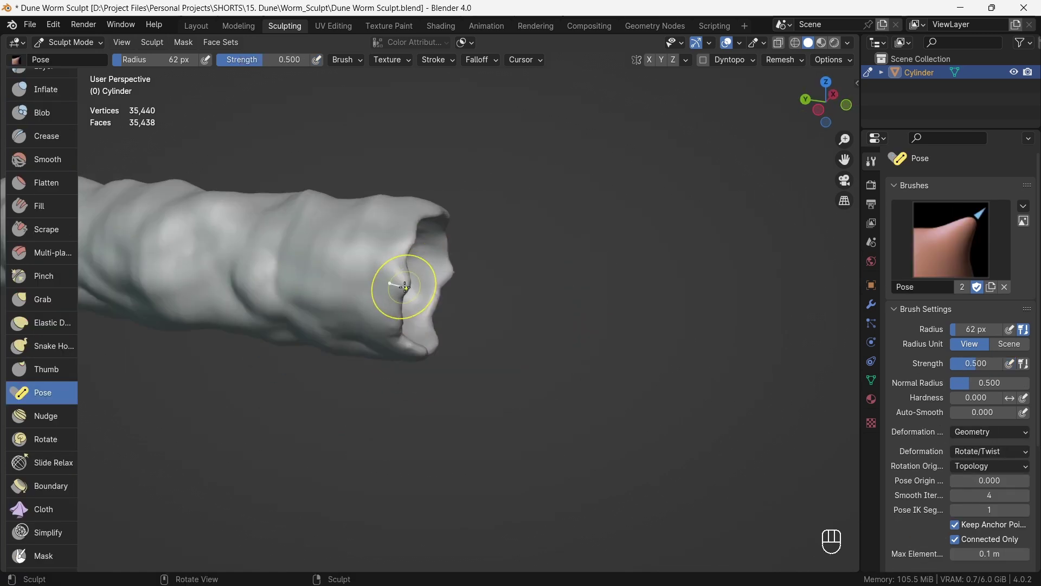
pyautogui.press('f')
pyautogui.press('f')
pyautogui.moveTo(423, 284)
pyautogui.mouseDown(button='middle')
pyautogui.moveTo(394, 260)
pyautogui.moveTo(396, 246)
pyautogui.mouseUp(button='middle')
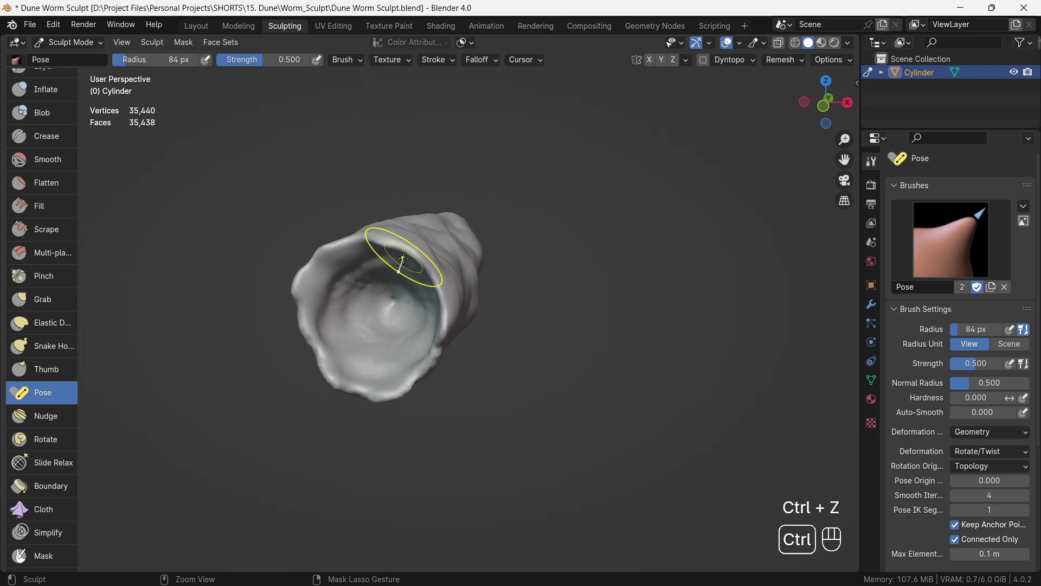
# Refine the worm's body with the Draw brush, working from the top view
pyautogui.press('x')
pyautogui.press('KP_7')
pyautogui.keyDown('shift'); pyautogui.moveTo(432, 301); pyautogui.dragTo(465, 362, button='middle'); pyautogui.keyUp('shift')
pyautogui.keyDown('shift'); pyautogui.moveTo(473, 284); pyautogui.dragTo(469, 365, button='middle'); pyautogui.keyUp('shift')
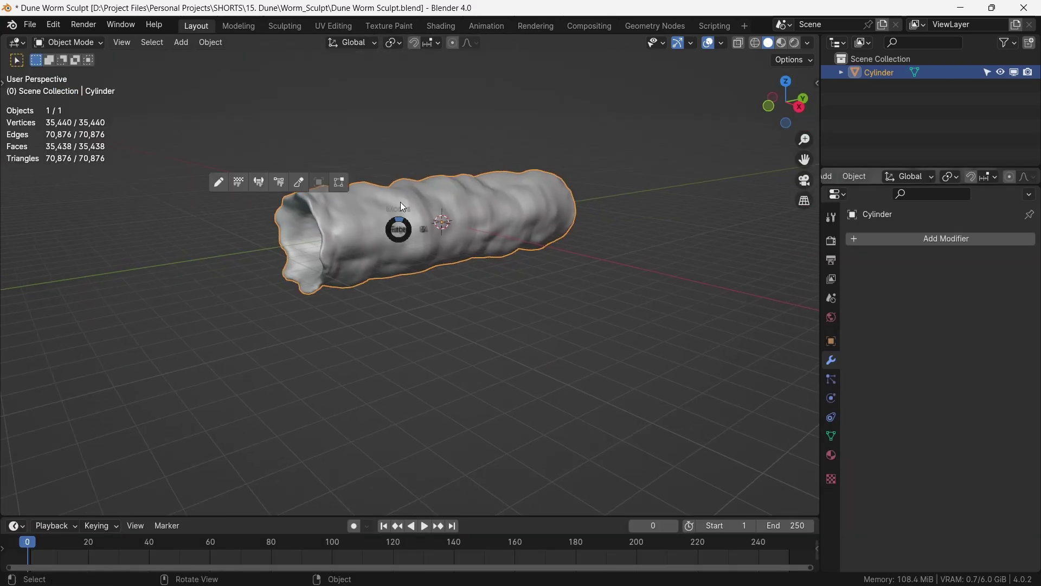
# Retopologize the worm with Quad Remesher at a quad count of 10000 and inspect the new mesh from several sides
pyautogui.press('Tab')
pyautogui.moveTo(396, 225)
pyautogui.mouseDown(button='middle')
pyautogui.moveTo(391, 217)
pyautogui.moveTo(516, 214)
pyautogui.moveTo(544, 298)
pyautogui.mouseUp(button='middle')
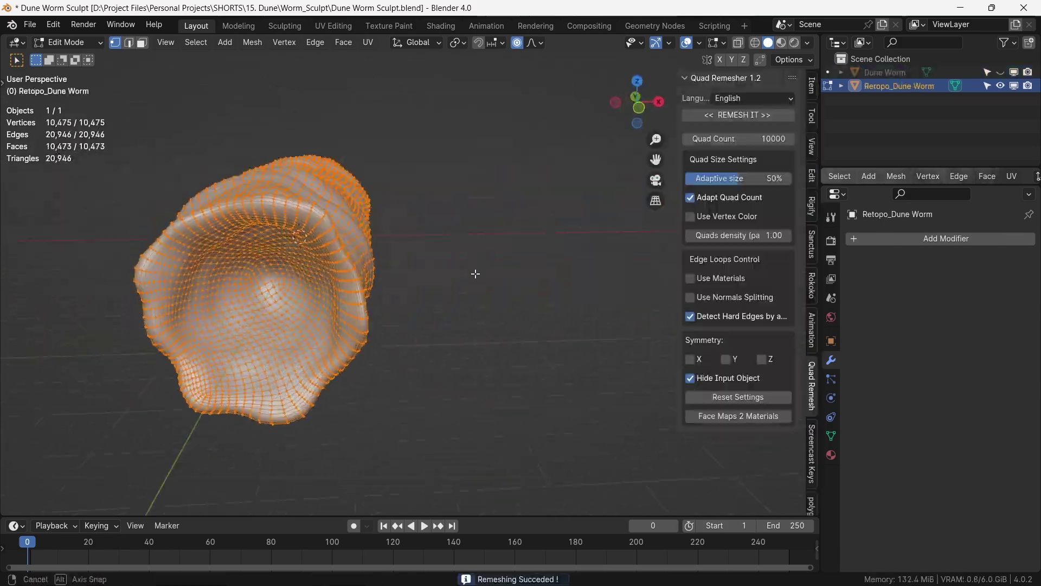
pyautogui.moveTo(475, 274); pyautogui.dragTo(405, 237, button='middle')
pyautogui.press('Tab')
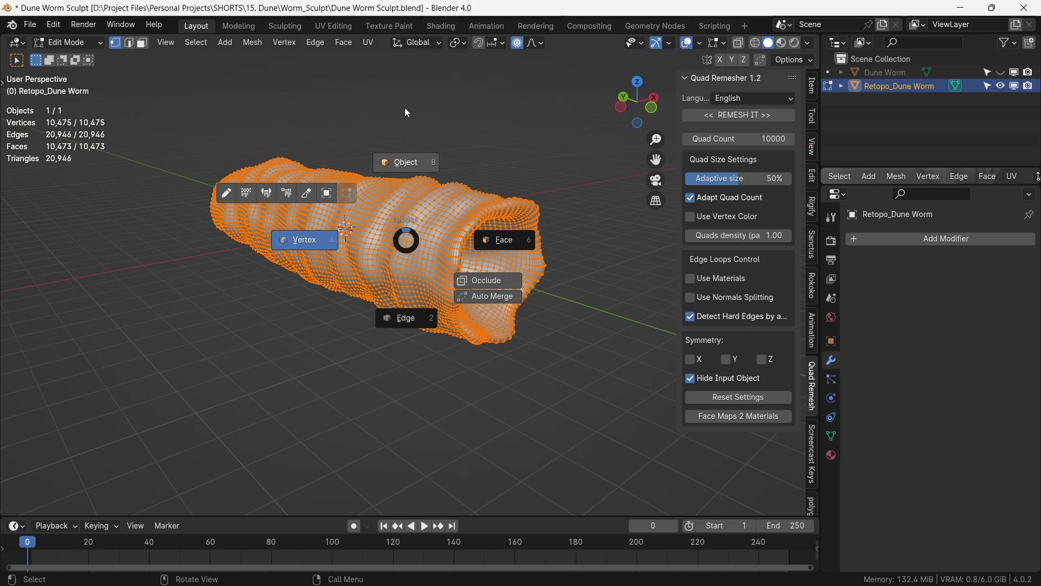
pyautogui.moveTo(522, 162); pyautogui.dragTo(465, 269, button='middle')
pyautogui.press('n')
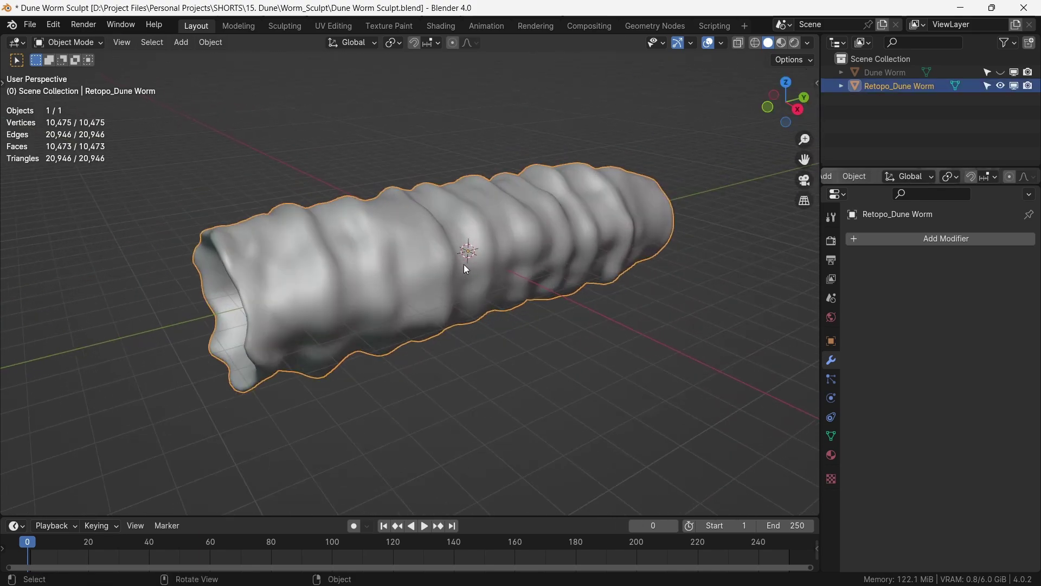
# Add a Multiresolution modifier to the retopologized worm and subdivide it for detail sculpting
pyautogui.click(894, 239)
pyautogui.write('multi')
pyautogui.press('Return')
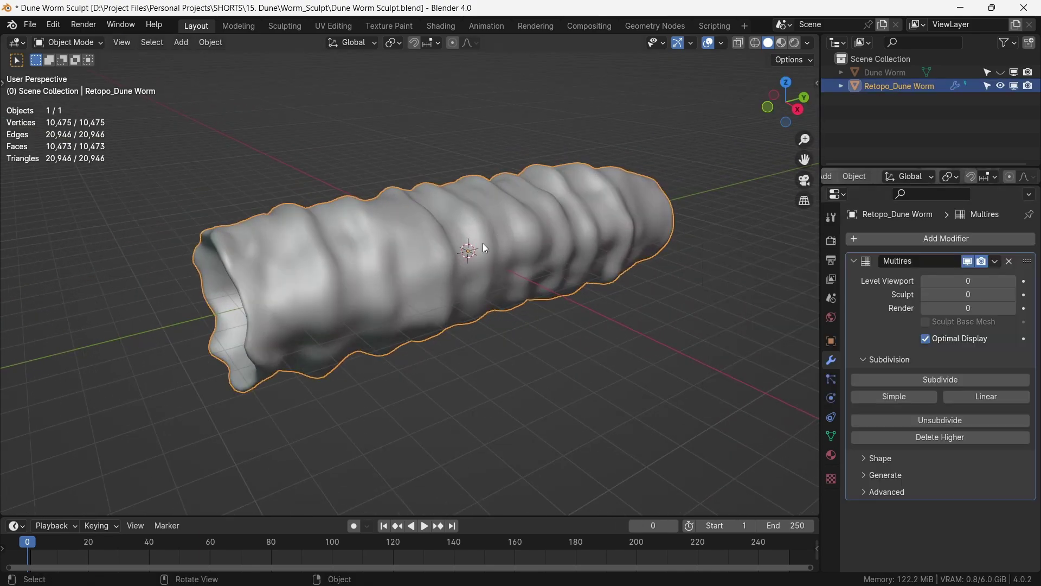
pyautogui.moveTo(543, 244); pyautogui.dragTo(932, 291, button='middle')
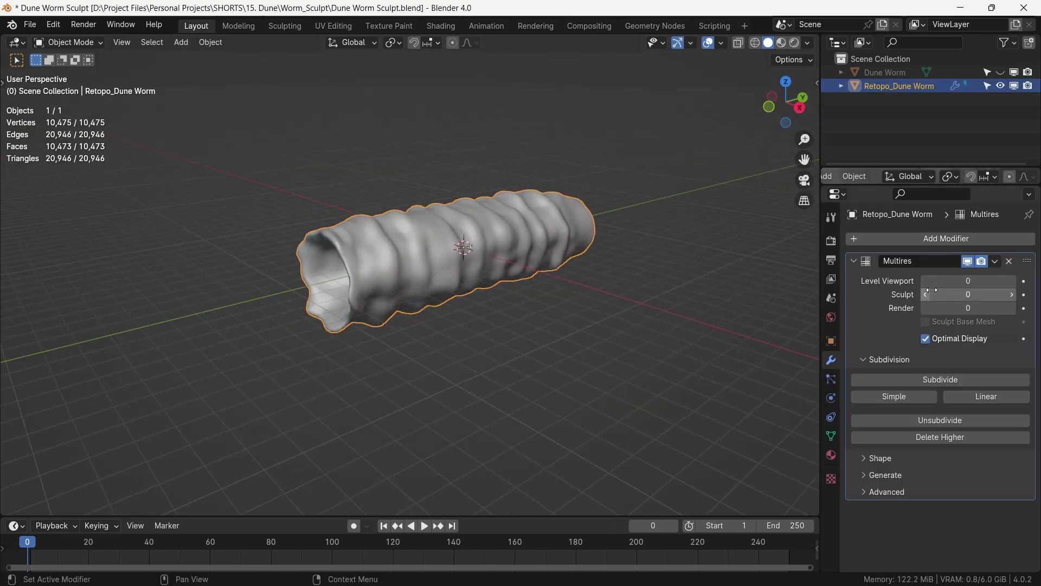
pyautogui.click(938, 383)
# Load Worm_SculptingBrush.bmp as the Draw brush texture and sculpt skin detail over the worm's body and inner mouth at 0.500 strength
pyautogui.moveTo(438, 255)
pyautogui.mouseDown(button='middle')
pyautogui.moveTo(417, 252)
pyautogui.moveTo(460, 252)
pyautogui.moveTo(461, 262)
pyautogui.mouseUp(button='middle')
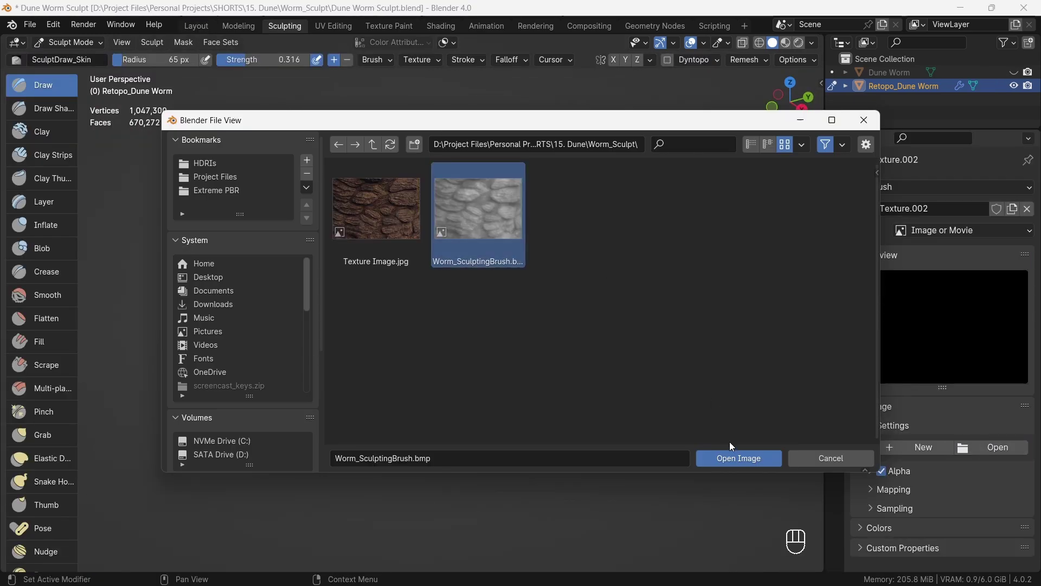
pyautogui.click(733, 457)
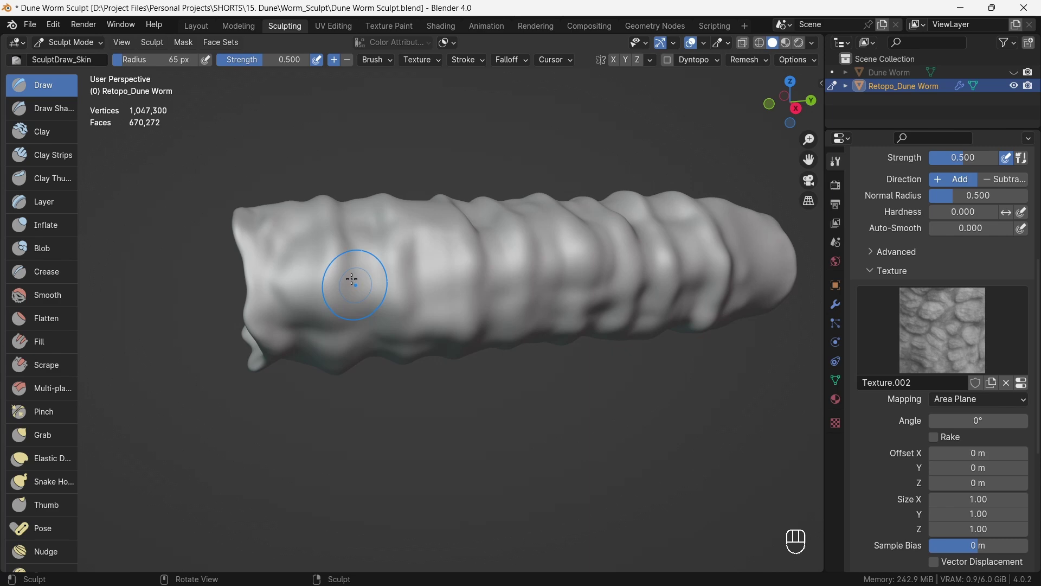
pyautogui.moveTo(398, 333)
pyautogui.mouseDown(button='middle')
pyautogui.moveTo(428, 326)
pyautogui.moveTo(380, 304)
pyautogui.moveTo(394, 293)
pyautogui.mouseUp(button='middle')
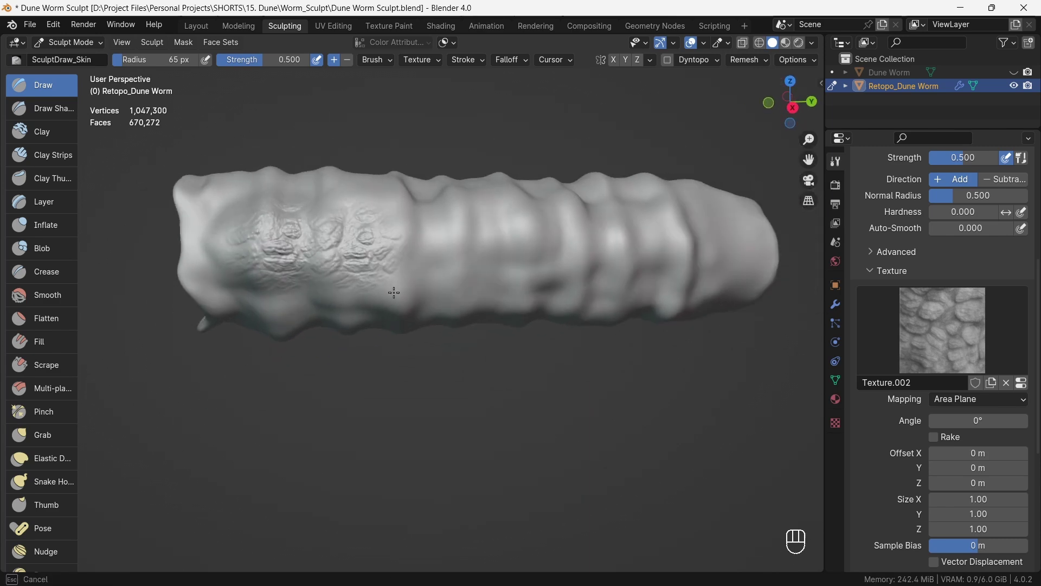
pyautogui.keyDown('shift'); pyautogui.moveTo(581, 219); pyautogui.dragTo(460, 229, button='middle'); pyautogui.keyUp('shift')
pyautogui.moveTo(442, 239); pyautogui.dragTo(542, 247)
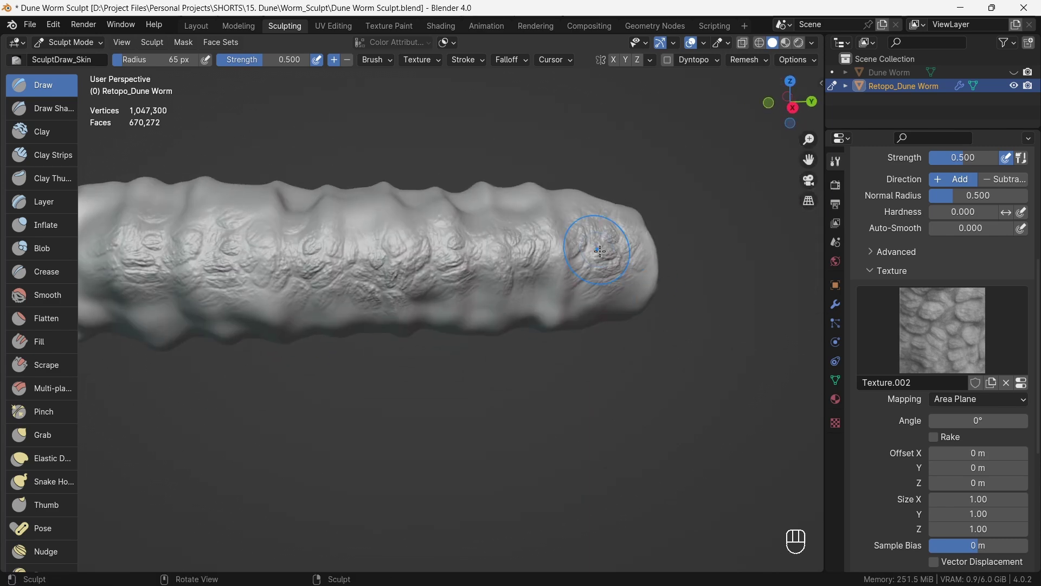
pyautogui.moveTo(600, 250)
pyautogui.mouseDown(button='middle')
pyautogui.moveTo(447, 302)
pyautogui.moveTo(442, 315)
pyautogui.mouseUp(button='middle')
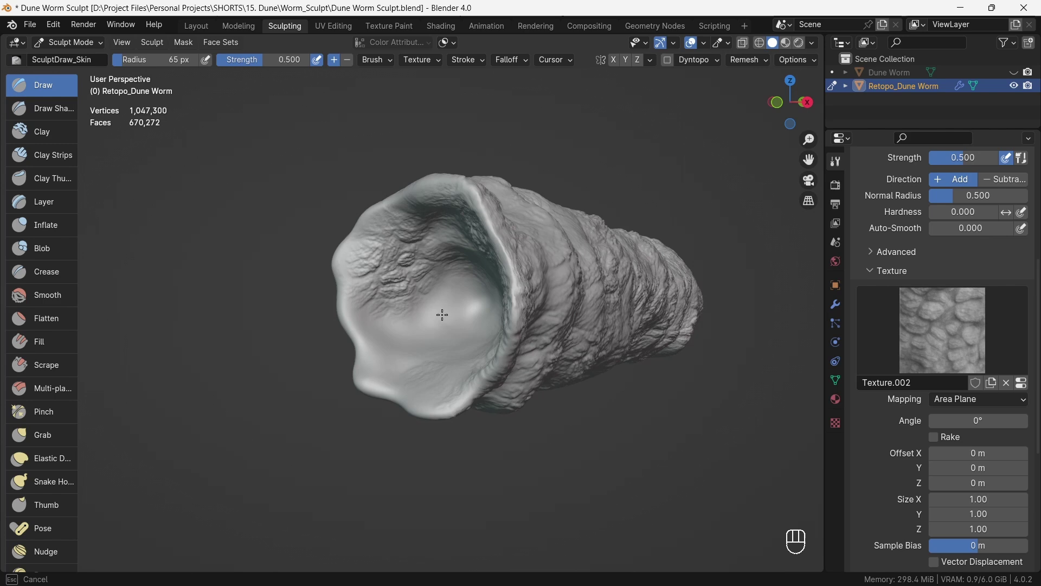
pyautogui.moveTo(410, 270)
pyautogui.mouseDown(button='middle')
pyautogui.moveTo(412, 304)
pyautogui.moveTo(495, 365)
pyautogui.moveTo(491, 317)
pyautogui.mouseUp(button='middle')
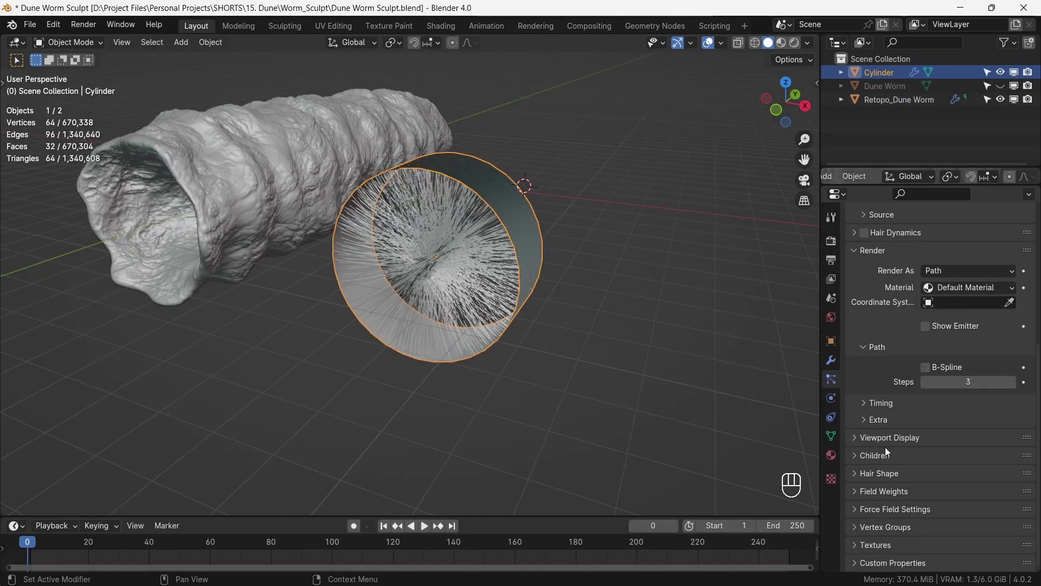
# Hide the hair cylinder's emitter in the particle system's viewport display so only the strands show
pyautogui.click(887, 442)
pyautogui.scroll(-4, 895, 434)
pyautogui.click(926, 446)
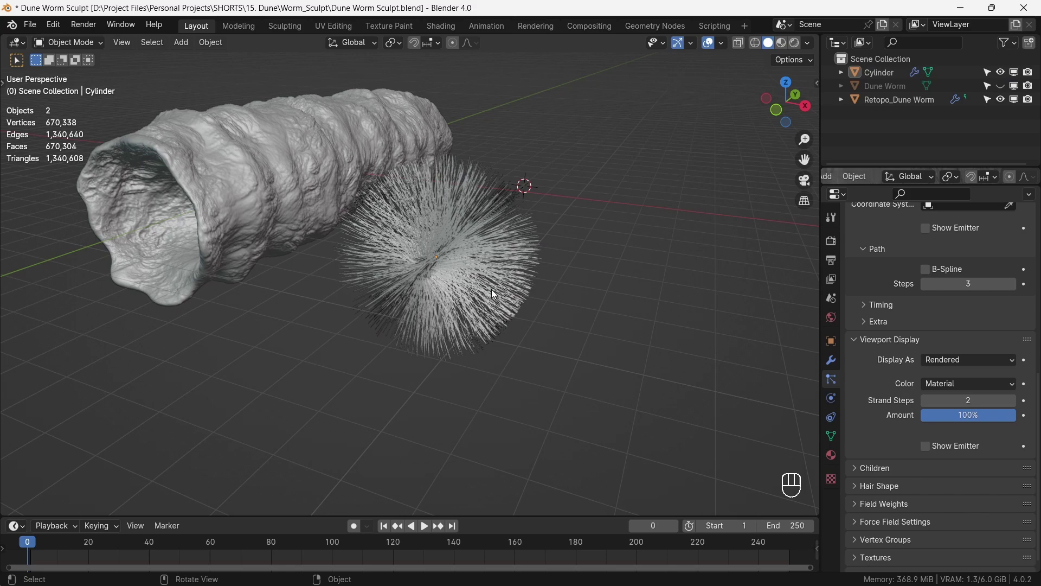
pyautogui.moveTo(494, 295)
pyautogui.mouseDown(button='middle')
pyautogui.moveTo(503, 299)
pyautogui.moveTo(475, 292)
pyautogui.mouseUp(button='middle')
# Select the hair cylinder and move it into the opening of the worm's mouth
pyautogui.click(448, 253)
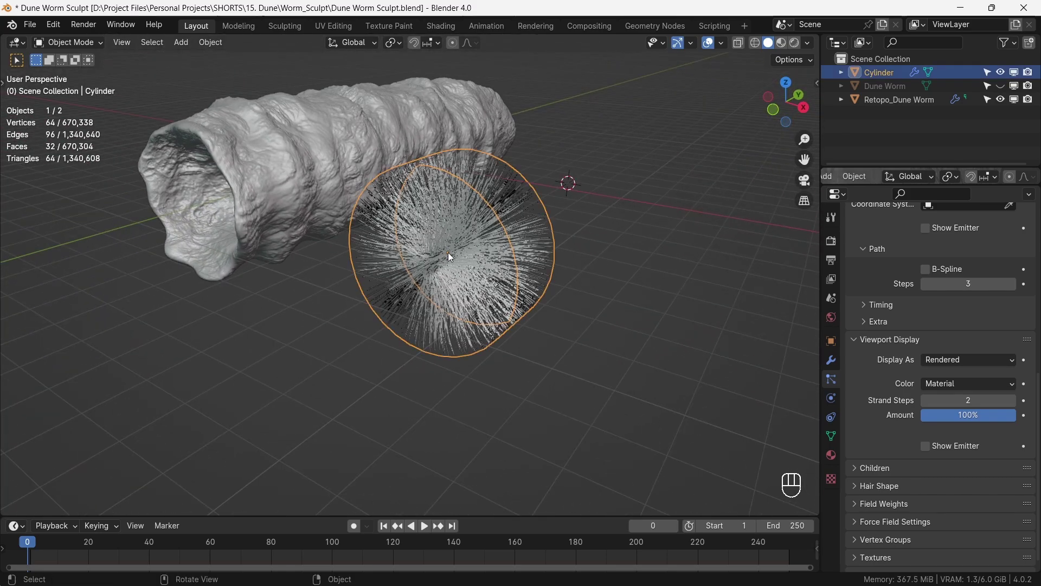
pyautogui.press('KP_1')
pyautogui.scroll(-4, 654, 252)
pyautogui.keyDown('shift'); pyautogui.moveTo(547, 269); pyautogui.dragTo(624, 282, button='middle'); pyautogui.keyUp('shift')
pyautogui.scroll(3, 624, 282)
pyautogui.press('g')
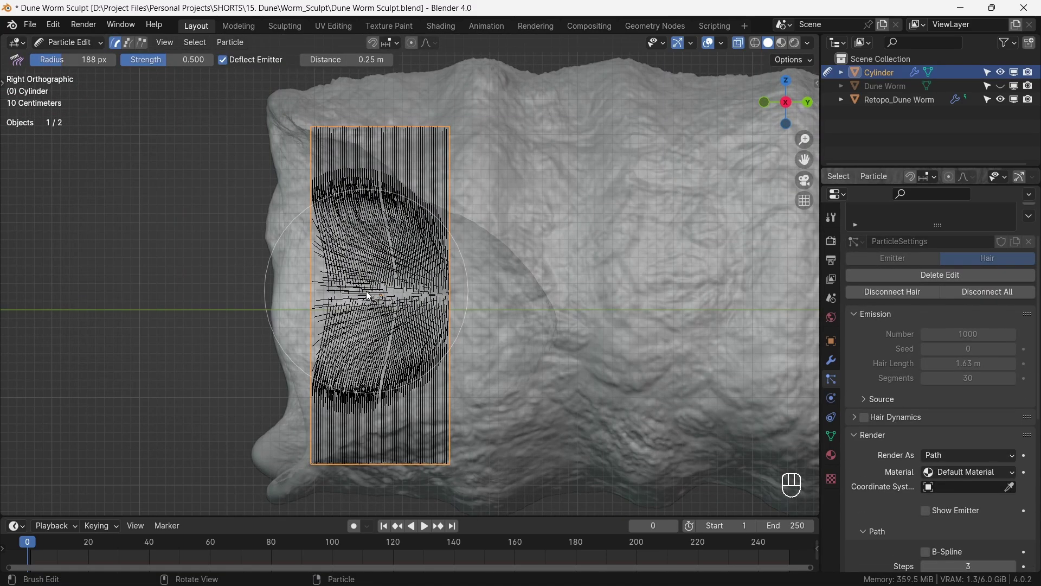
# Comb the cylinder's hairs toward the worm's throat at 188 px radius, and rework the strands near the upper rim with a resized brush
pyautogui.moveTo(379, 293); pyautogui.dragTo(470, 293)
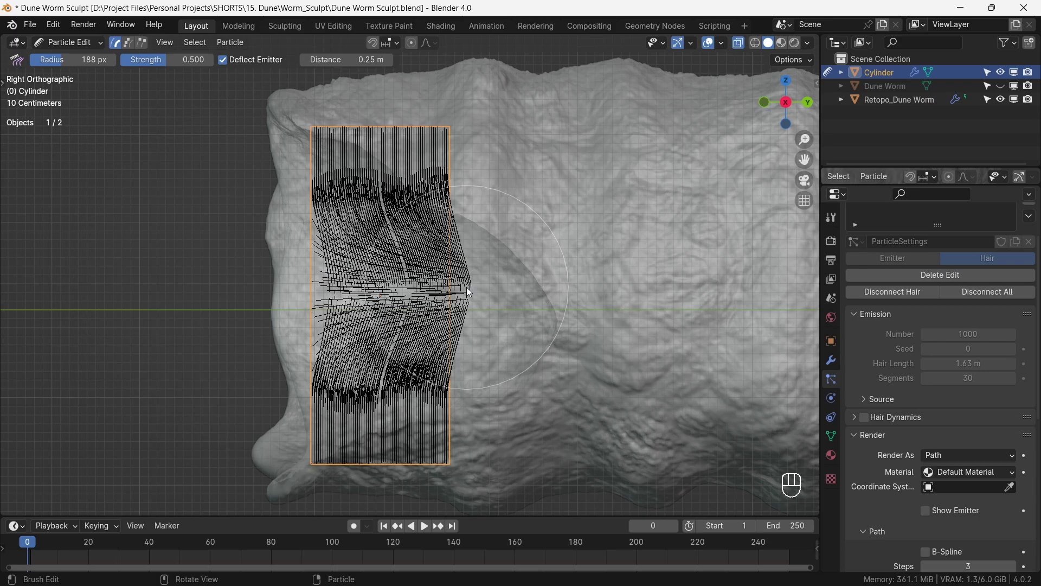
pyautogui.press('f')
pyautogui.click(316, 212)
pyautogui.moveTo(321, 162); pyautogui.dragTo(305, 159)
pyautogui.scroll(5, 310, 141)
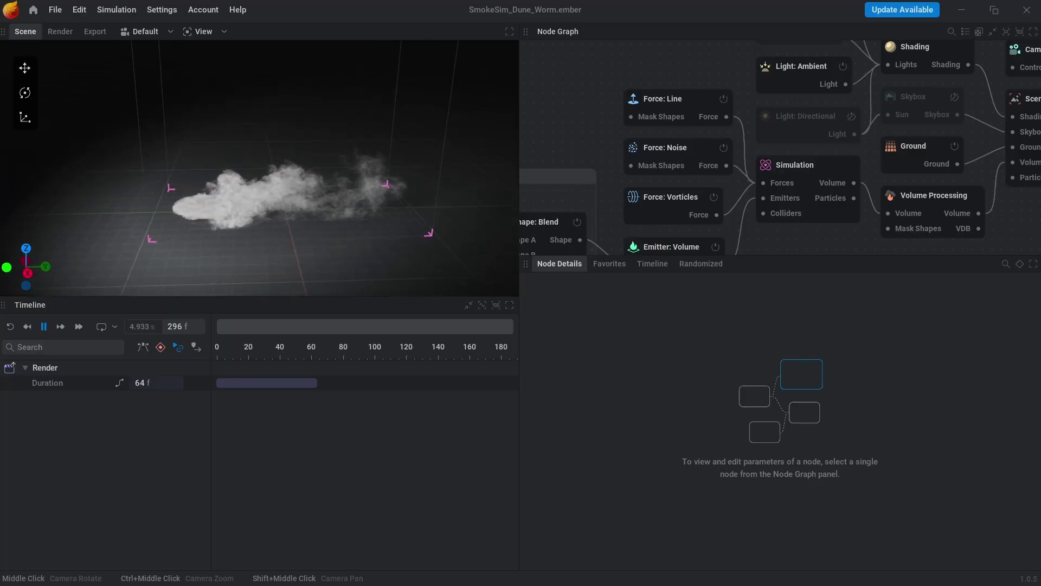
pyautogui.scroll(5, 284, 215)
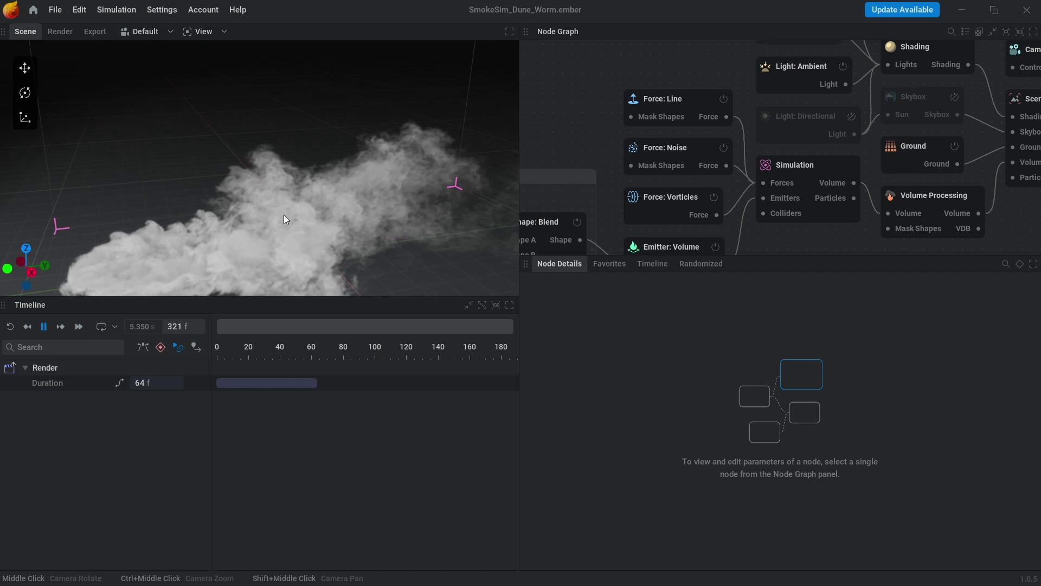
pyautogui.scroll(-5, 284, 214)
pyautogui.keyDown('shift'); pyautogui.moveTo(279, 213); pyautogui.dragTo(263, 208, button='middle'); pyautogui.keyUp('shift')
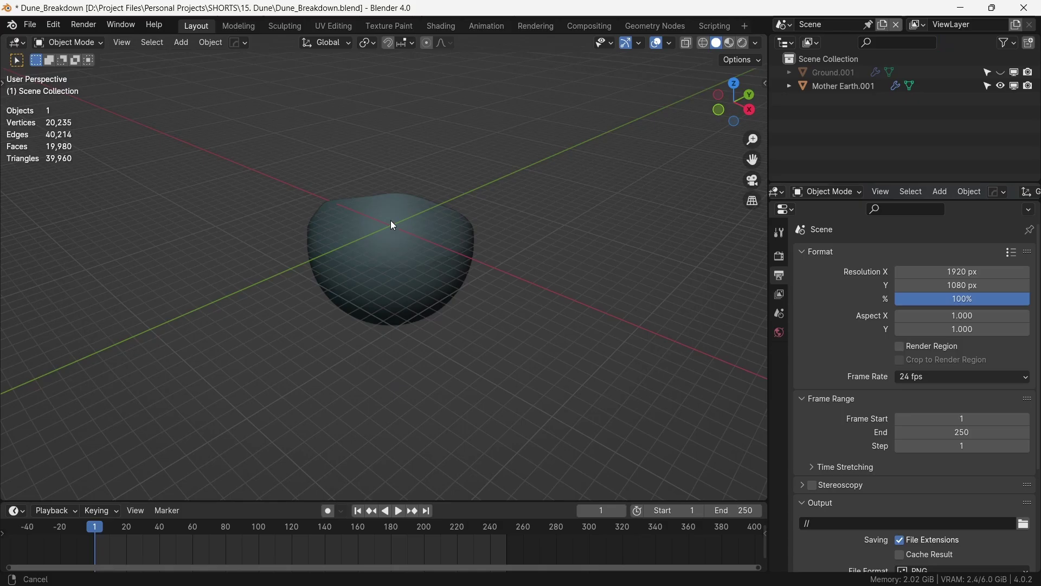
# Add an Another Noise Tool landscape at the origin and apply a flat operator preset that uses Turbulence noise
pyautogui.hotkey('shift', 'a')
pyautogui.moveTo(389, 203)
pyautogui.click(444, 359)
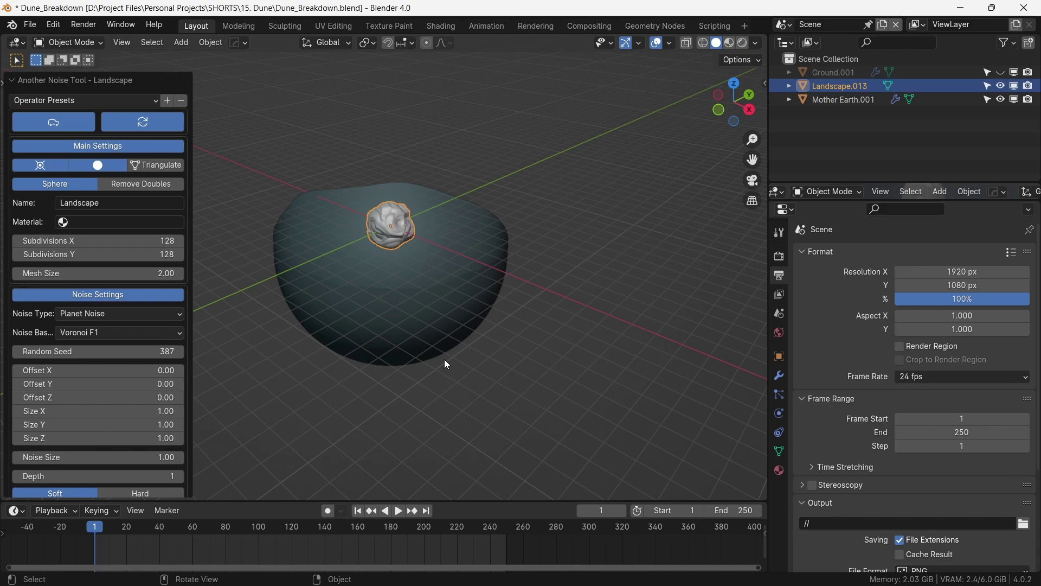
pyautogui.click(128, 101)
pyautogui.click(58, 271)
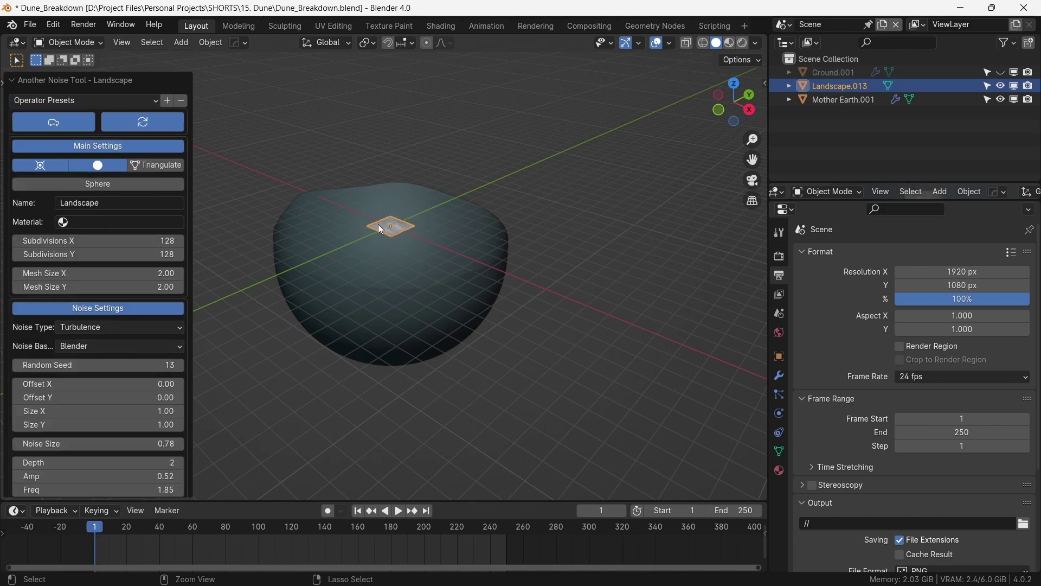
pyautogui.keyDown('ctrl'); pyautogui.moveTo(378, 224); pyautogui.dragTo(389, 191, button='middle'); pyautogui.keyUp('ctrl')
pyautogui.moveTo(398, 227); pyautogui.dragTo(398, 243, button='middle')
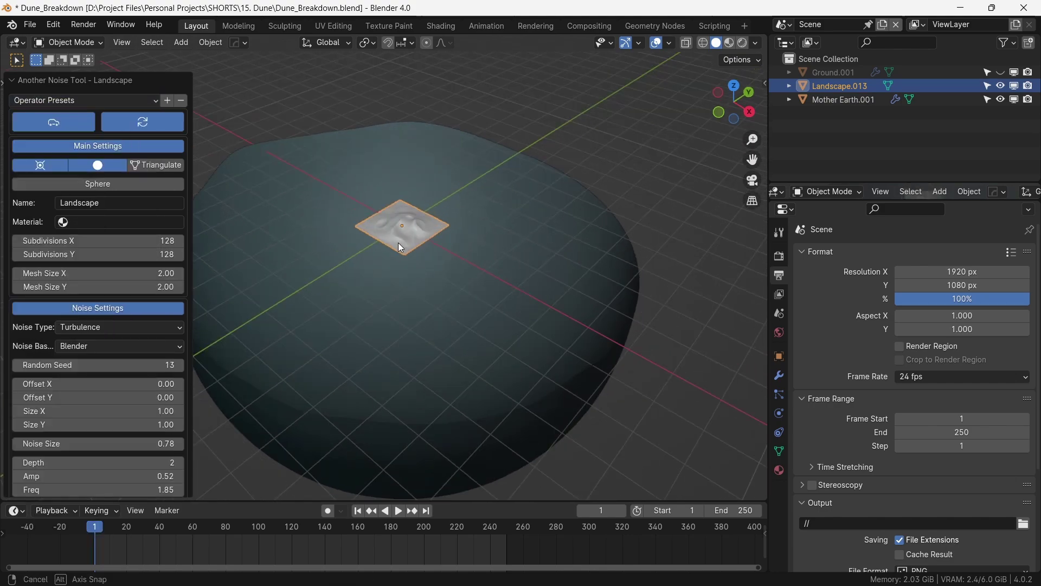
# Set the landscape's subdivisions to 256, mesh size to 15, random seed to 20 and noise size Y to 2
pyautogui.click(141, 274)
pyautogui.write('15')
pyautogui.press('Return')
pyautogui.click(155, 365)
pyautogui.write('20')
pyautogui.press('Return')
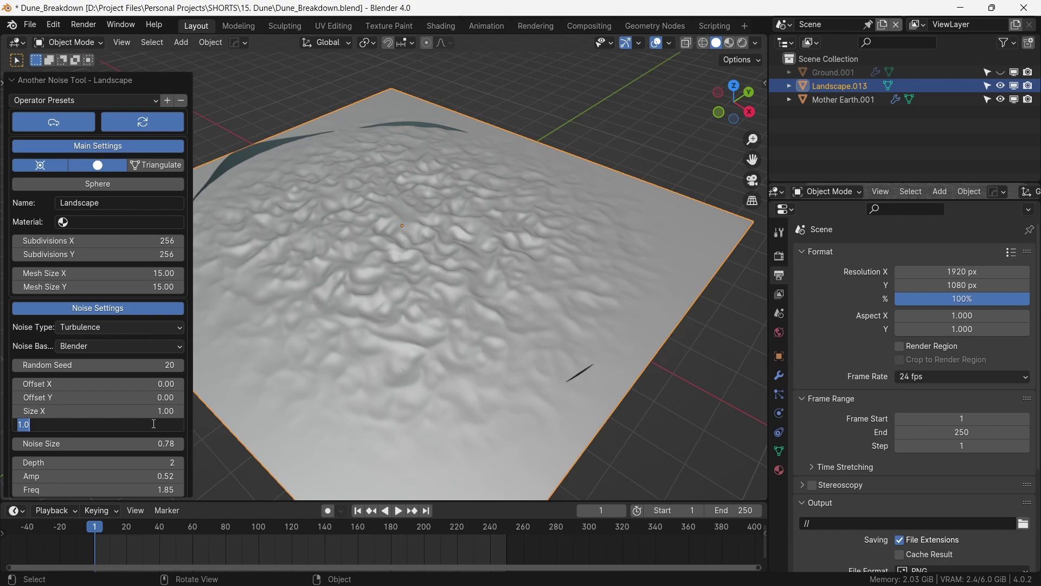
pyautogui.write('2')
pyautogui.press('Return')
pyautogui.scroll(-6, 146, 240)
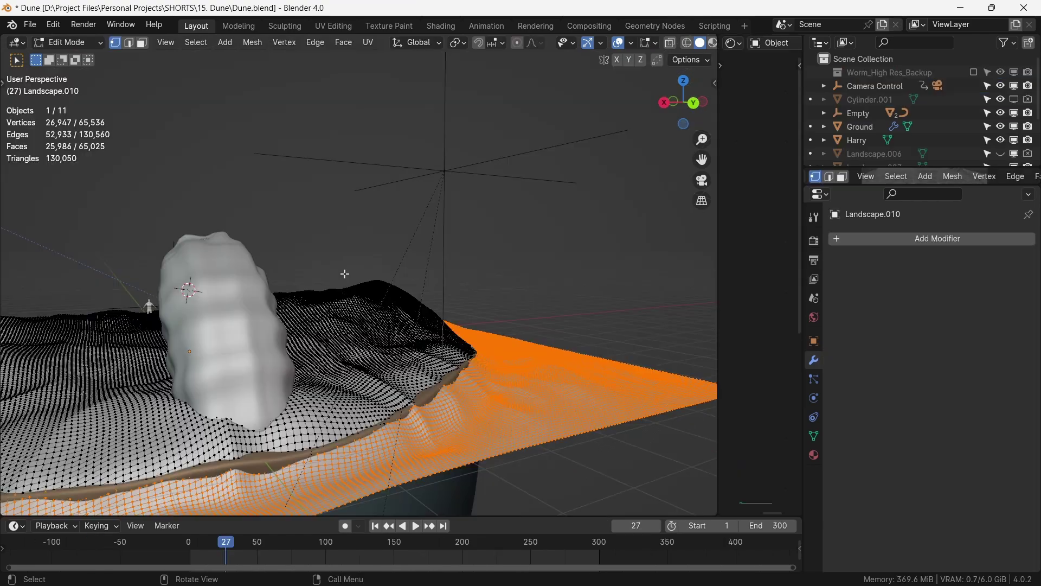
# Delete the selected landscape vertices that extend beyond the ground's rim and return to Object Mode
pyautogui.press('x')
pyautogui.click(345, 271)
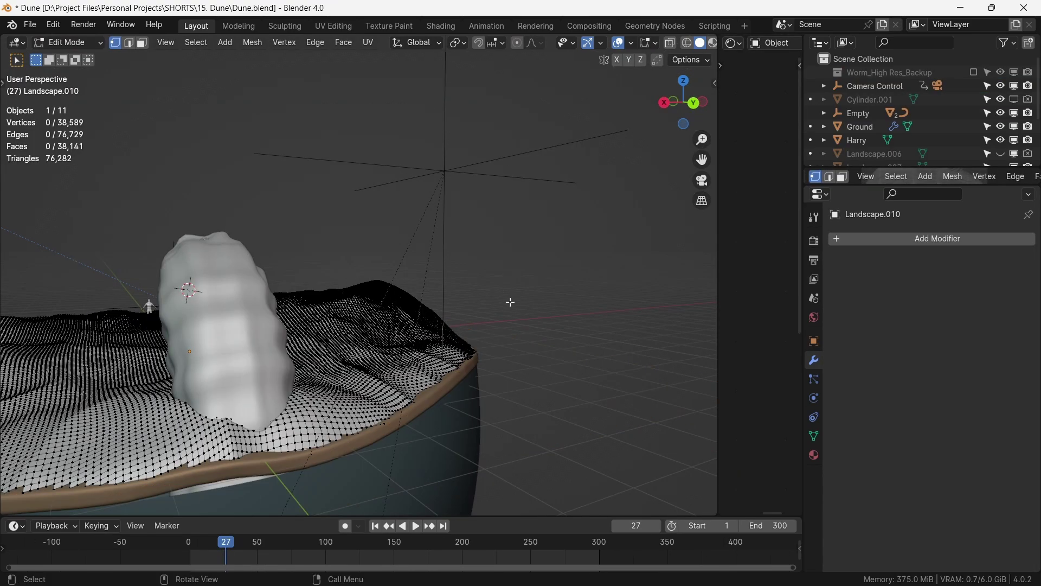
pyautogui.moveTo(511, 302); pyautogui.dragTo(394, 295, button='middle')
pyautogui.press('Tab')
pyautogui.moveTo(565, 239); pyautogui.dragTo(636, 352, button='middle')
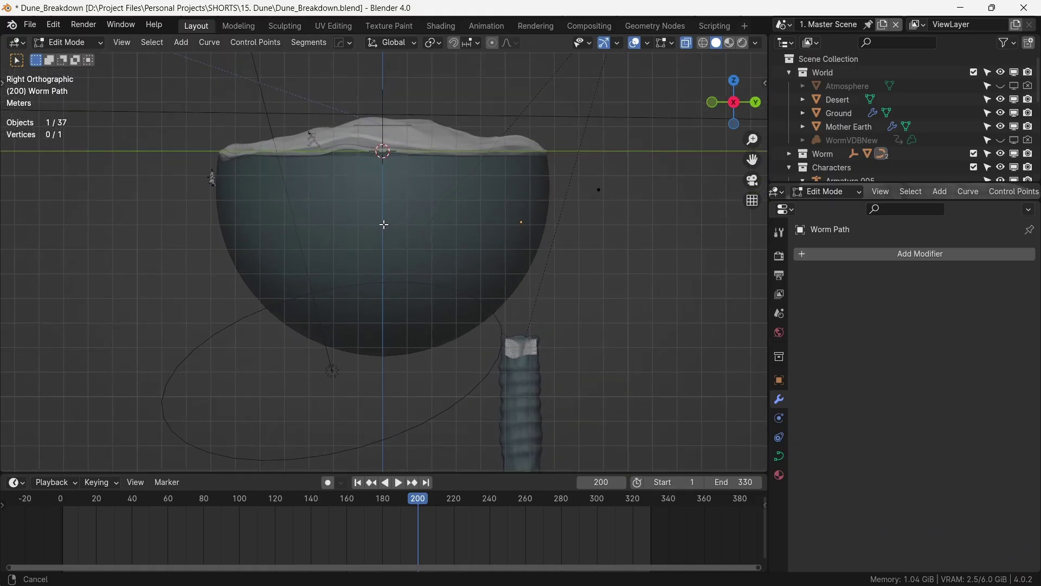
# Extend the Worm Path in side view into a nine-point curve running across the desert surface, and return to Object Mode
pyautogui.keyDown('ctrl'); pyautogui.moveTo(384, 224); pyautogui.dragTo(386, 252, button='middle'); pyautogui.keyUp('ctrl')
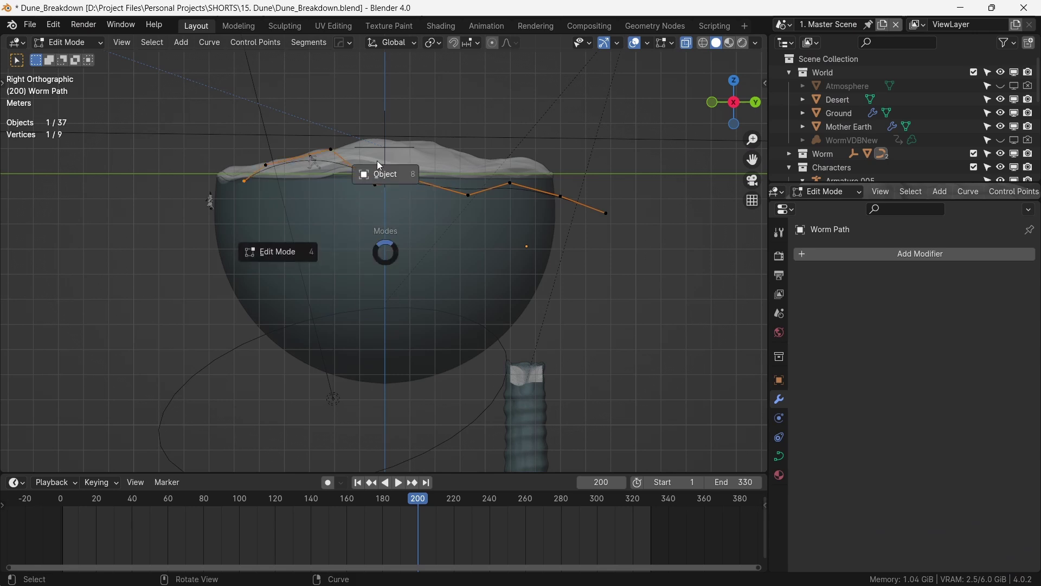
pyautogui.click(380, 168)
# Enable the high-res worm's Curve modifier in the viewport with Worm Path as the curve object and -Z as the deform axis
pyautogui.click(541, 415)
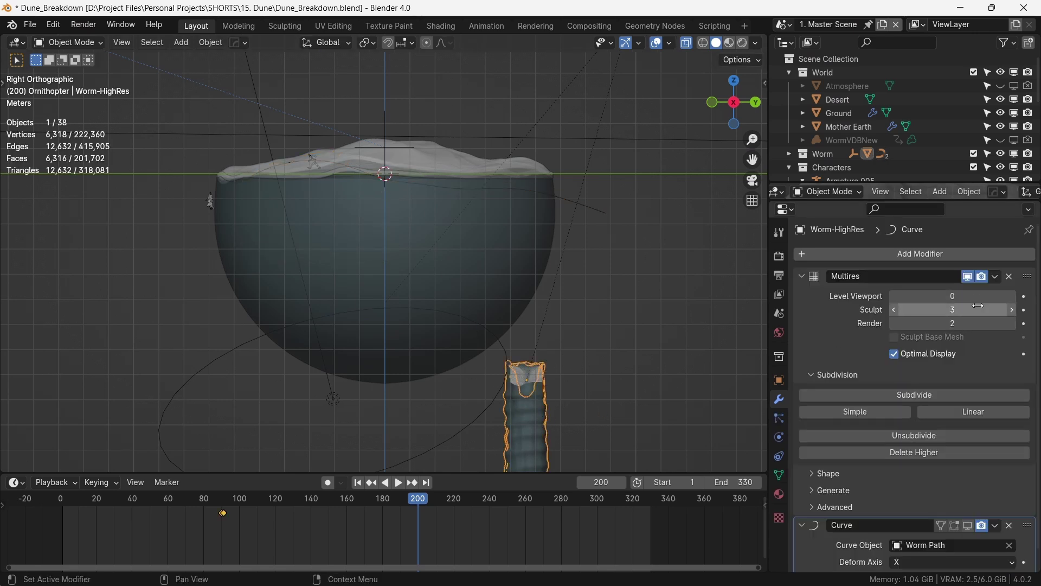
pyautogui.scroll(-1, 958, 477)
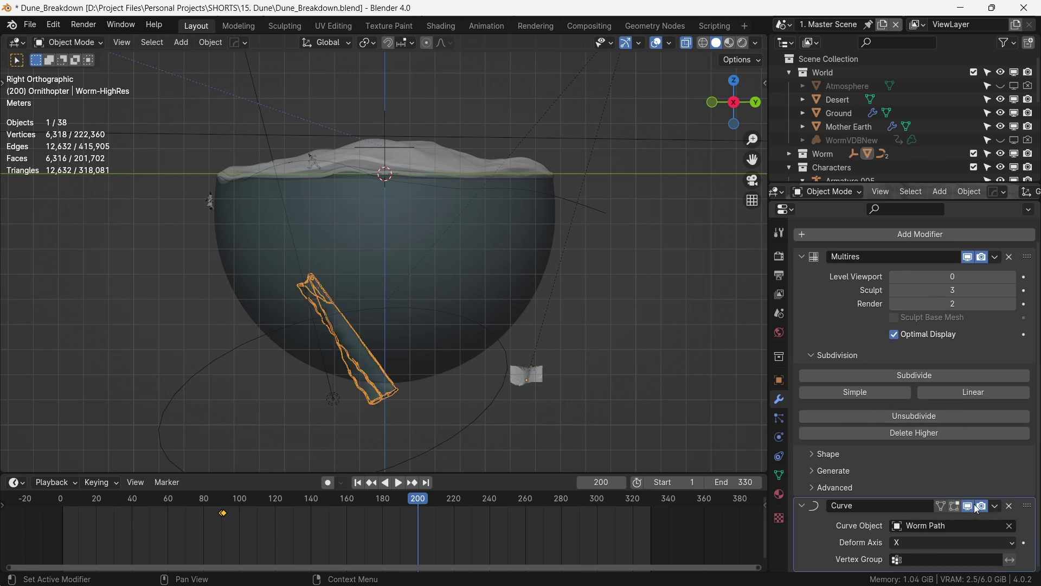
pyautogui.click(975, 529)
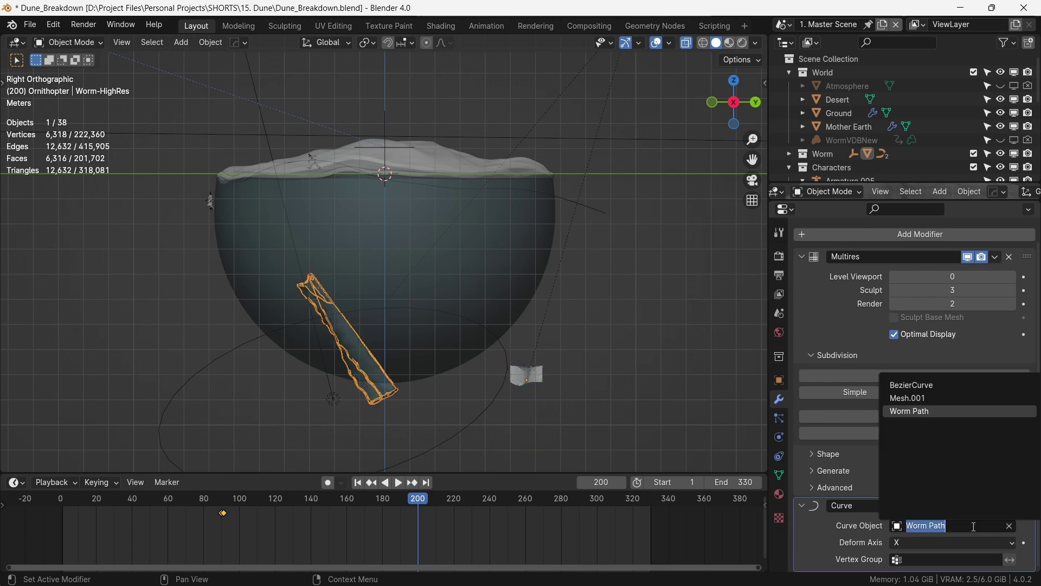
pyautogui.click(923, 413)
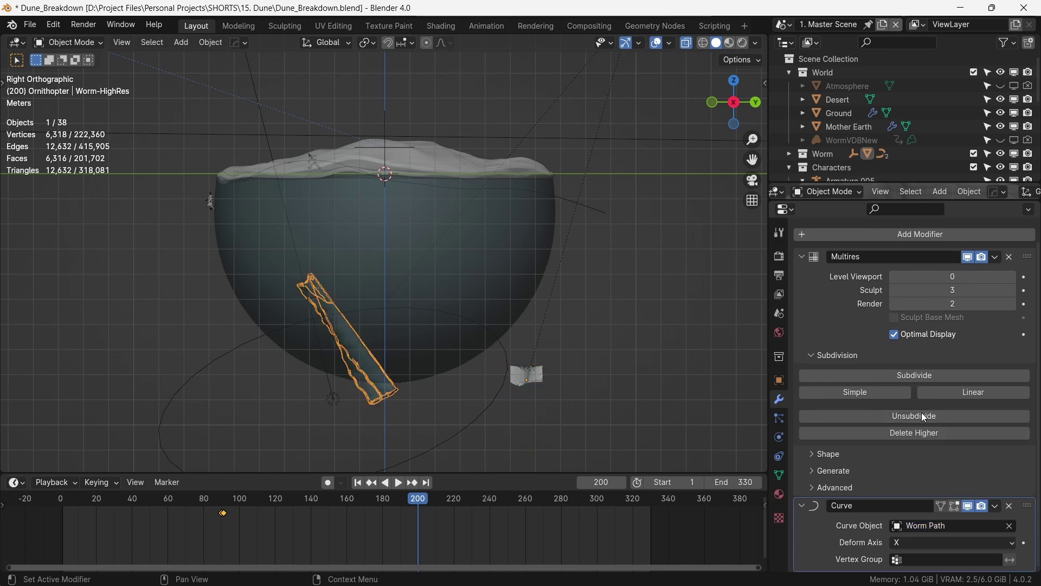
pyautogui.click(939, 545)
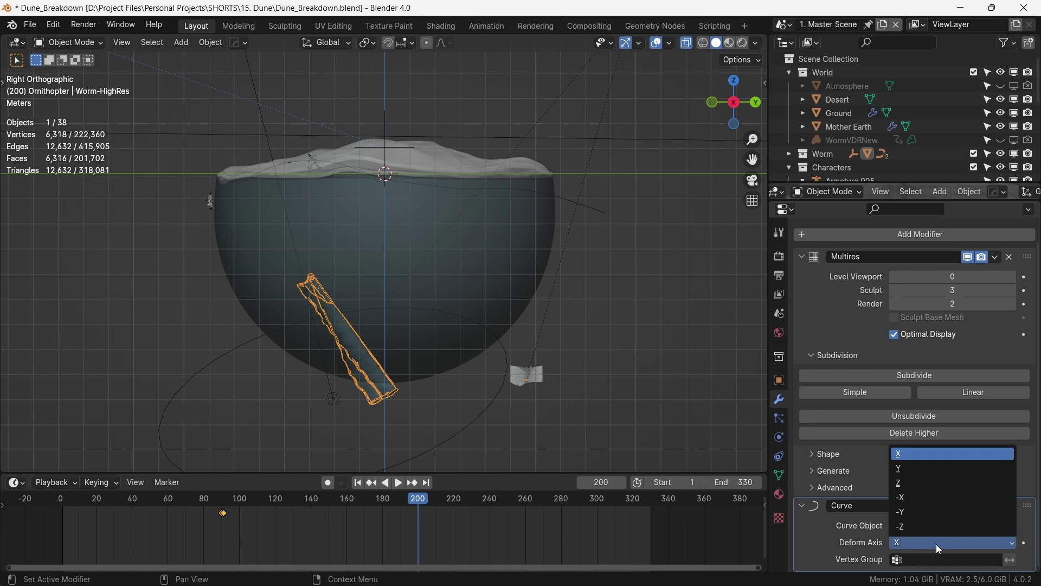
pyautogui.click(909, 528)
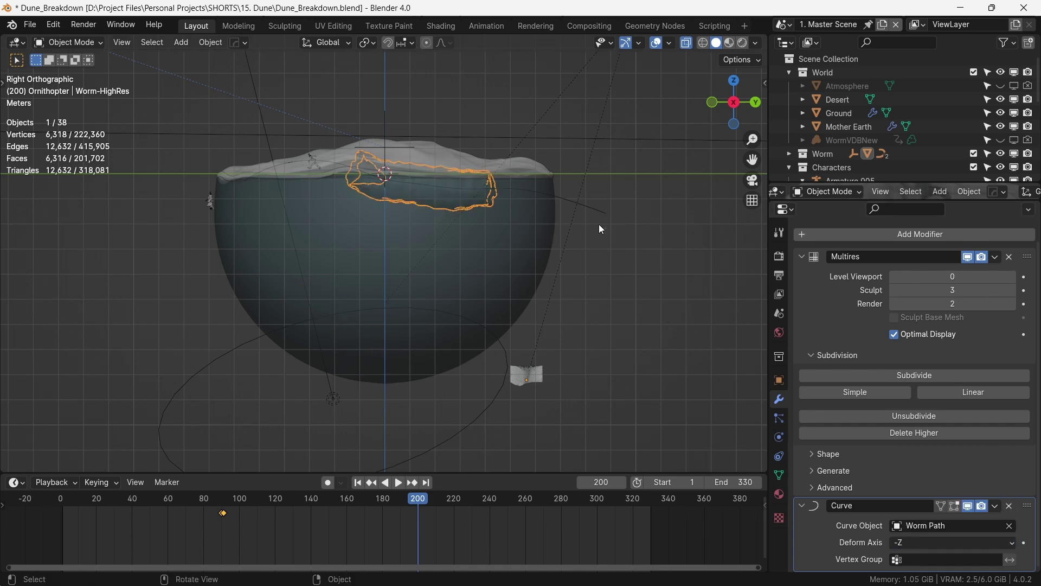
# Try moving the Worm Anim Control empty freely and along the Z axis to slide the worm along its path
pyautogui.scroll(-2, 538, 263)
pyautogui.keyDown('shift'); pyautogui.moveTo(523, 247); pyautogui.dragTo(469, 314, button='middle'); pyautogui.keyUp('shift')
pyautogui.scroll(1, 518, 209)
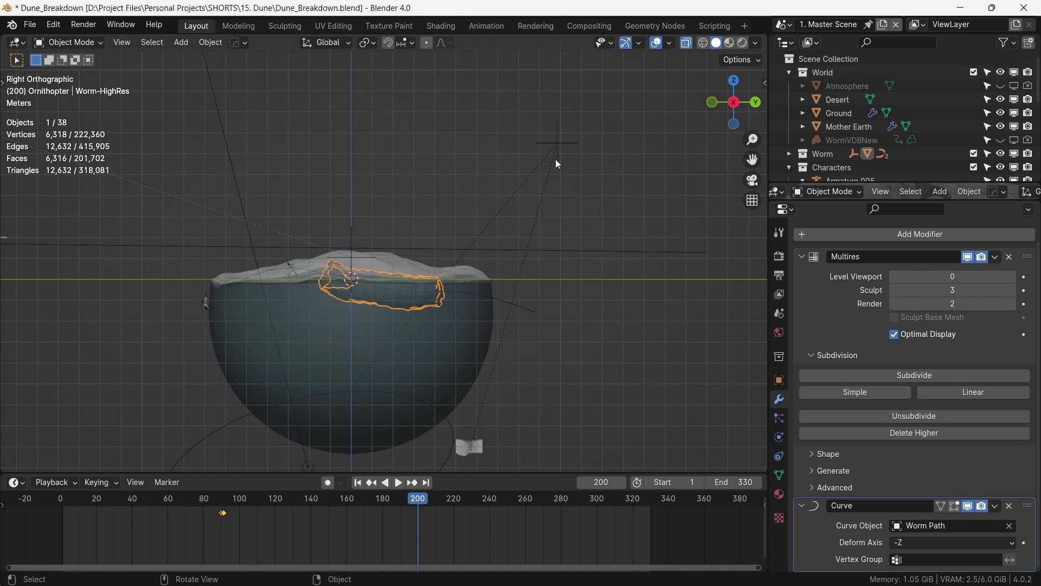
pyautogui.click(558, 143)
pyautogui.press('g')
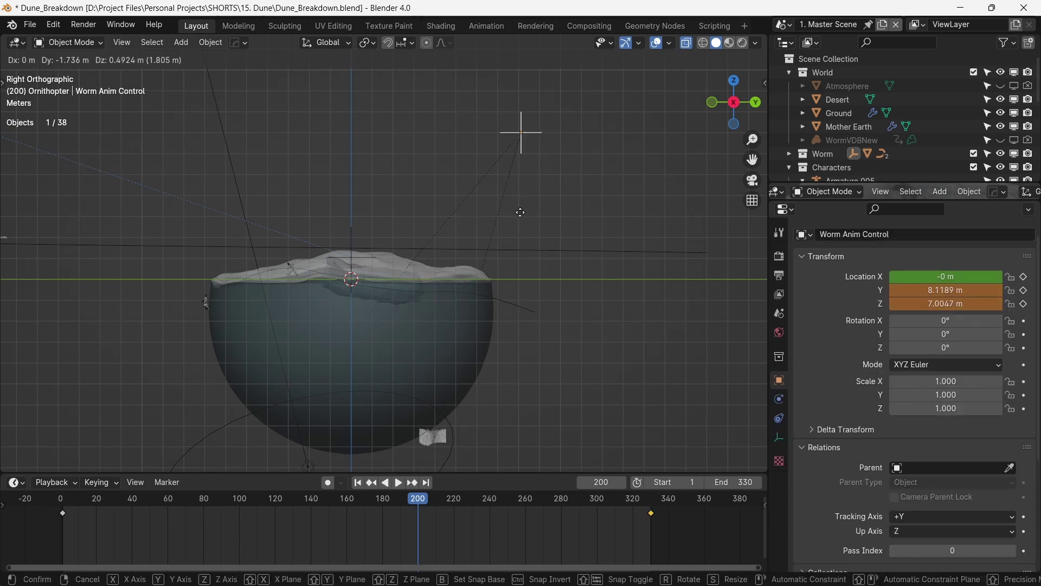
pyautogui.click(559, 239)
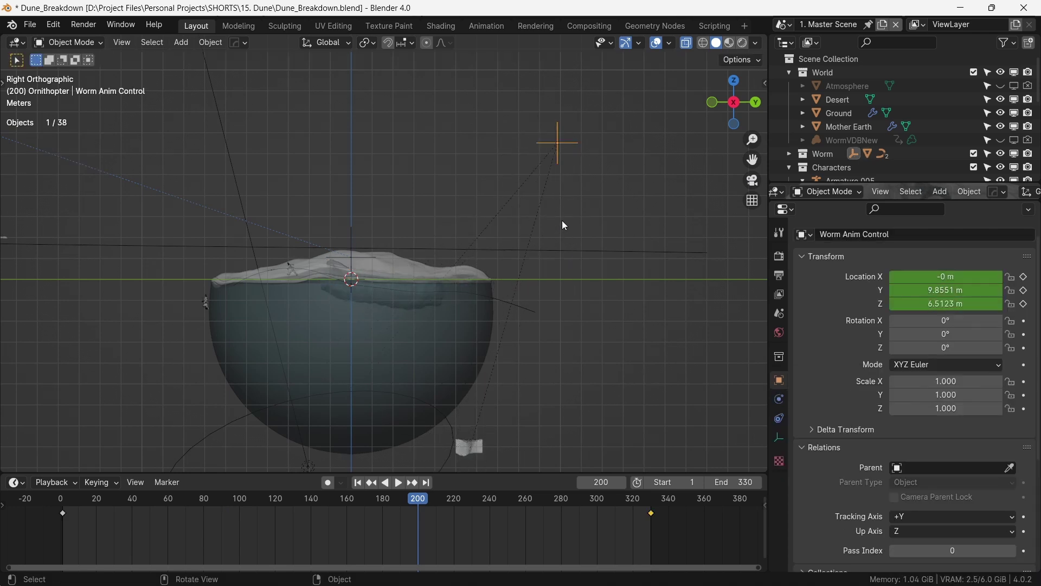
pyautogui.press('z')
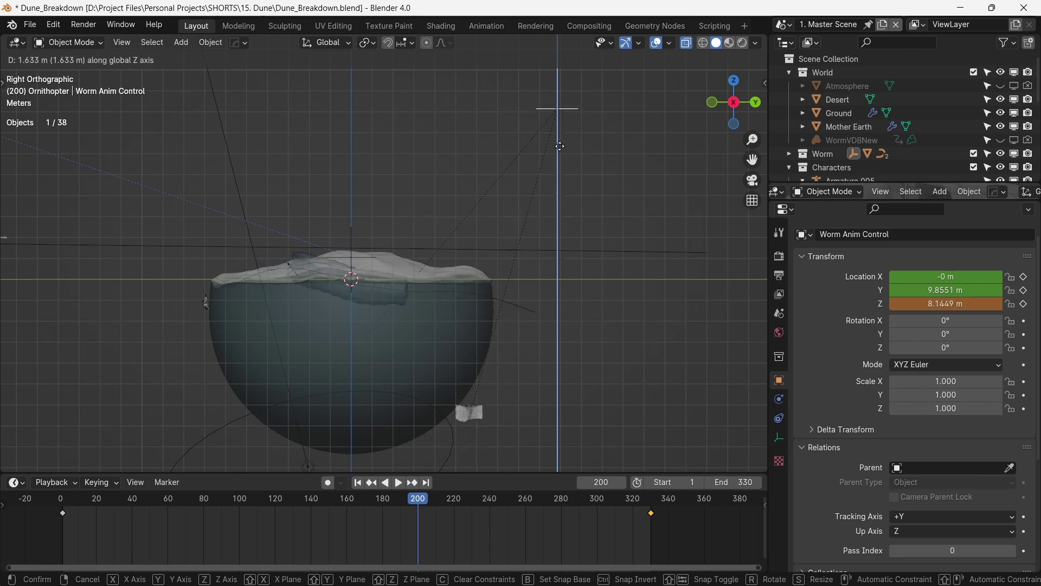
pyautogui.moveTo(568, 232)
pyautogui.moveTo(562, 171)
pyautogui.moveTo(571, 257)
pyautogui.moveTo(571, 118)
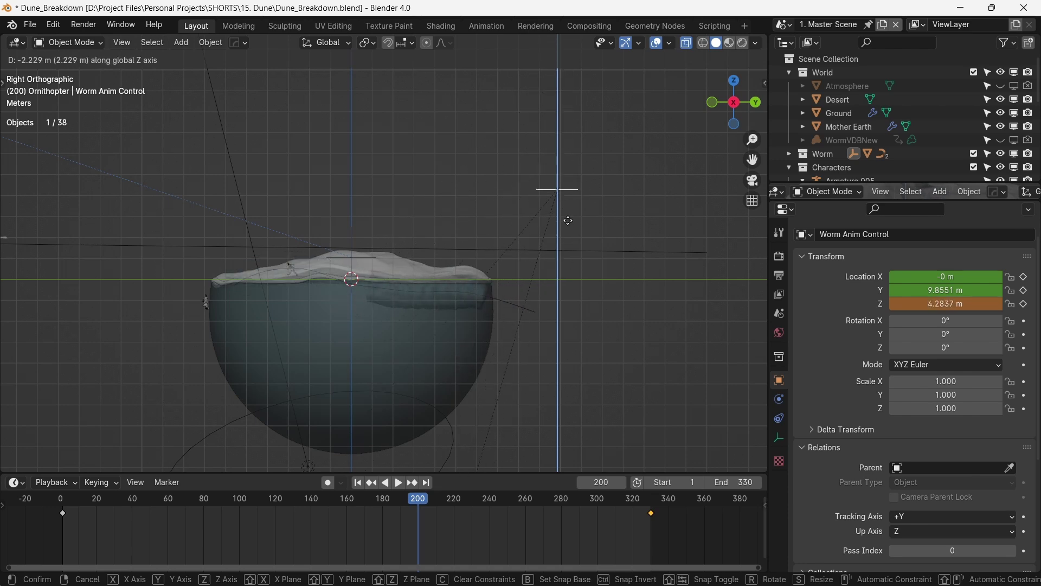
pyautogui.press('Escape')
# Move Worm Anim Control up and down along Z in a perspective view to preview the worm travelling through the sand
pyautogui.moveTo(512, 272); pyautogui.dragTo(514, 226, button='middle')
pyautogui.press('g')
pyautogui.press('z')
pyautogui.moveTo(520, 294)
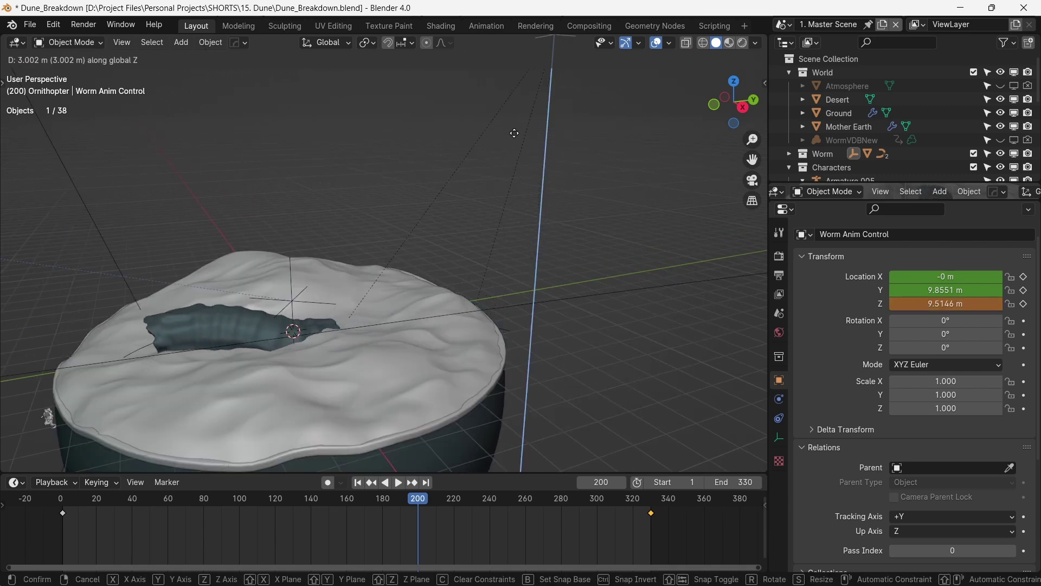
pyautogui.moveTo(518, 179)
pyautogui.moveTo(524, 221)
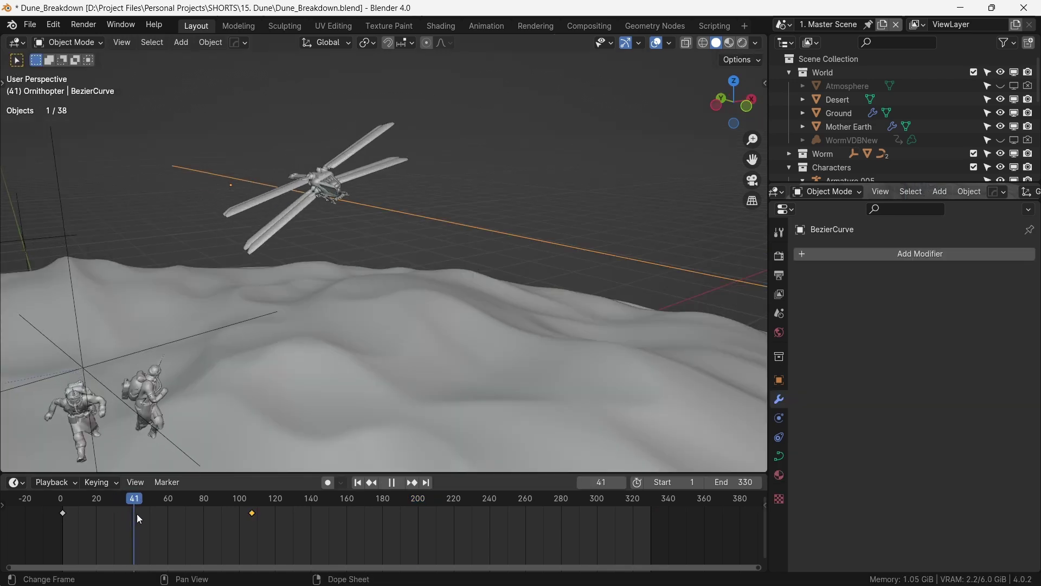
# Scrub the timeline to an earlier frame to preview the ornithopter's flight along its curve
pyautogui.moveTo(137, 513); pyautogui.dragTo(93, 528)
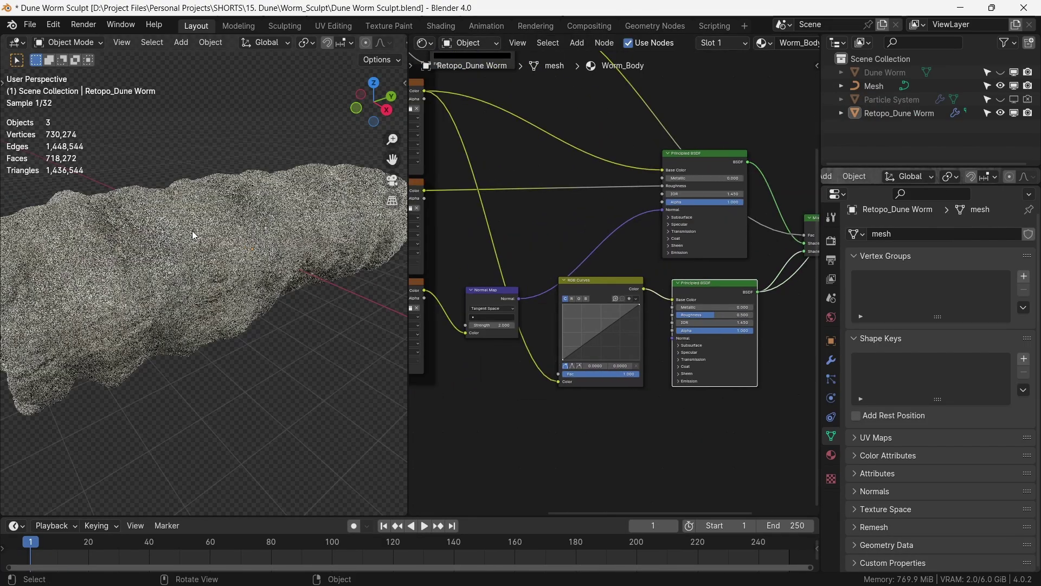
# In the Worm_Body material, set the lower Principled BSDF's roughness to 0.387 and adjust the RGB Curves feeding its base color
pyautogui.scroll(5, 545, 304)
pyautogui.moveTo(721, 307); pyautogui.dragTo(699, 307)
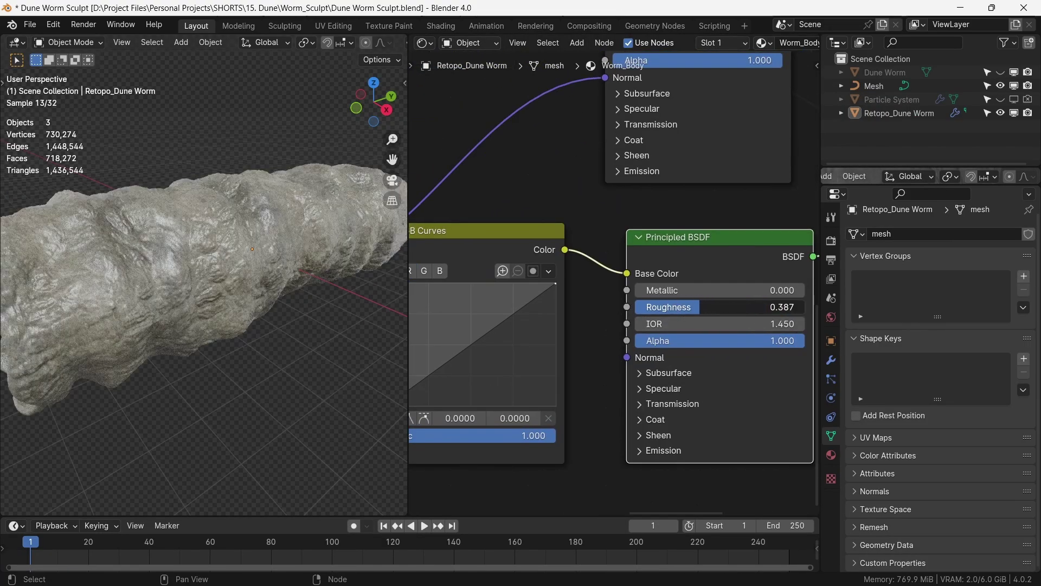
pyautogui.scroll(-5, 613, 305)
pyautogui.moveTo(613, 305); pyautogui.dragTo(730, 281, button='middle')
pyautogui.scroll(3, 637, 305)
pyautogui.moveTo(635, 308); pyautogui.dragTo(648, 323)
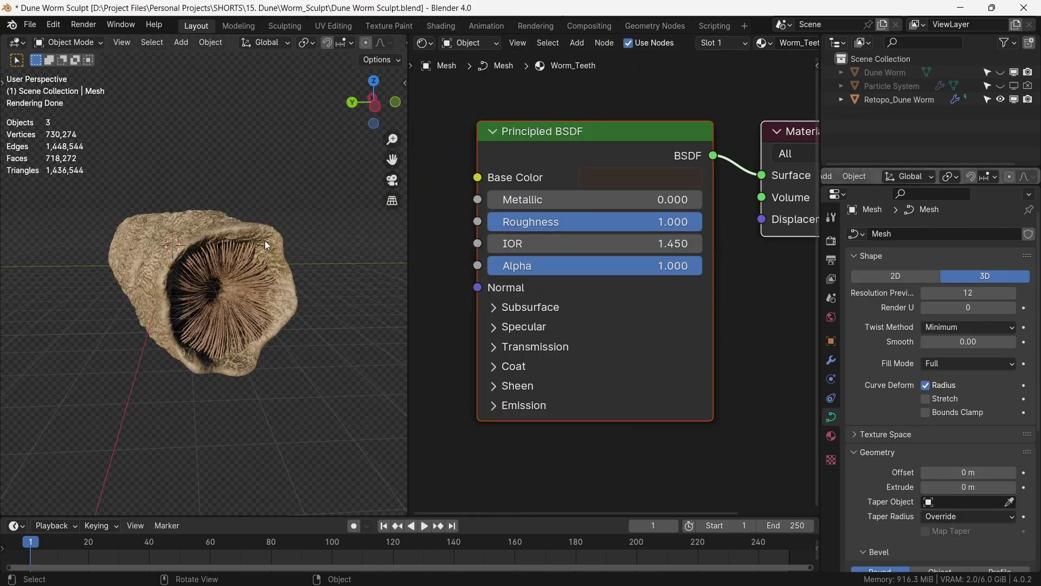
pyautogui.moveTo(265, 239); pyautogui.dragTo(261, 271, button='middle')
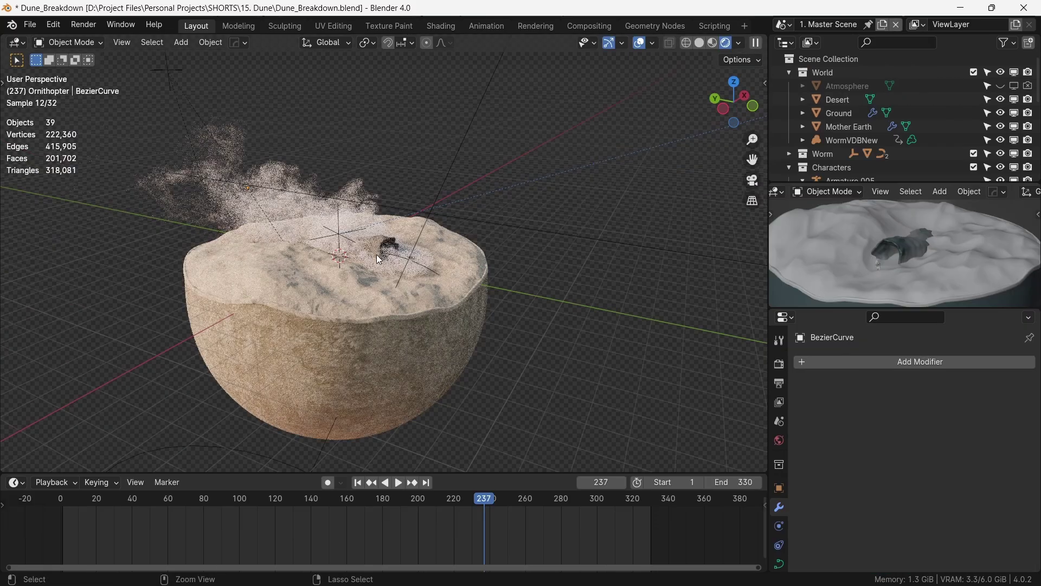
pyautogui.moveTo(376, 255); pyautogui.dragTo(393, 273, button='middle')
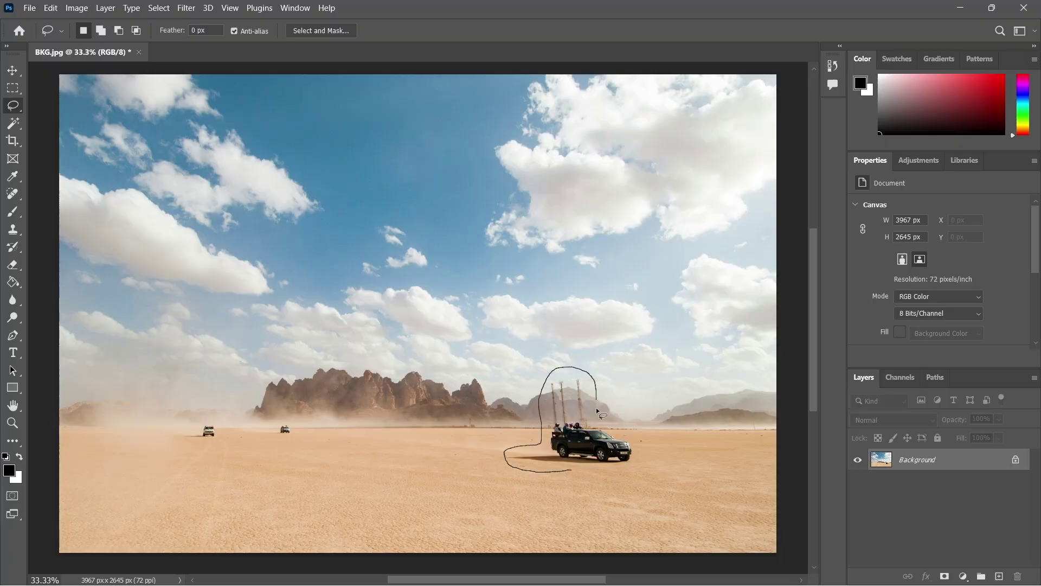
# Switch to Photoshop, lasso the large black SUV with its masts in BKG.jpg and remove it with a Content-Aware fill
pyautogui.moveTo(597, 411); pyautogui.dragTo(573, 471)
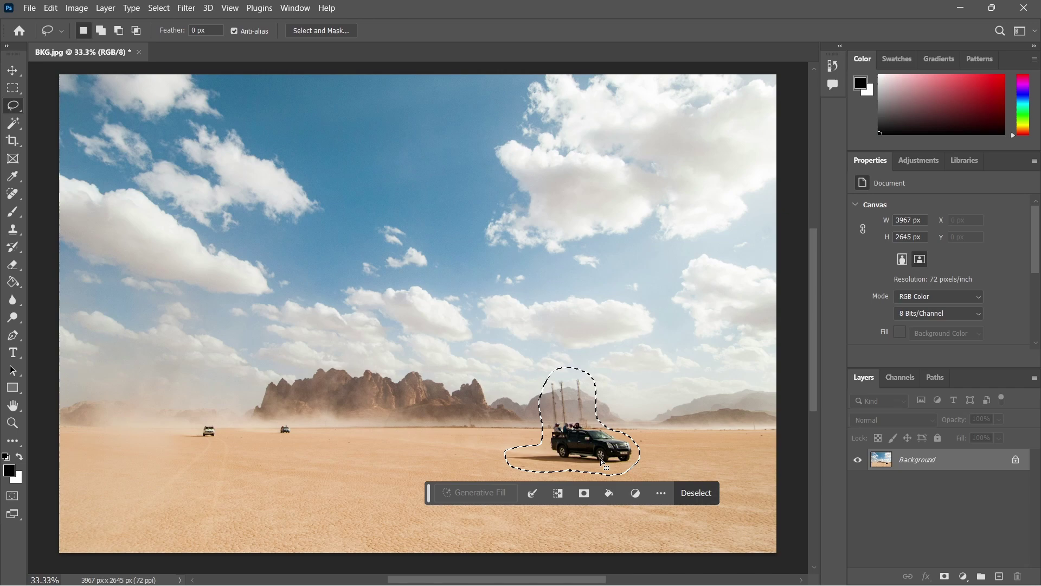
pyautogui.click(610, 493)
pyautogui.click(622, 387)
pyautogui.click(413, 128)
pyautogui.click(476, 426)
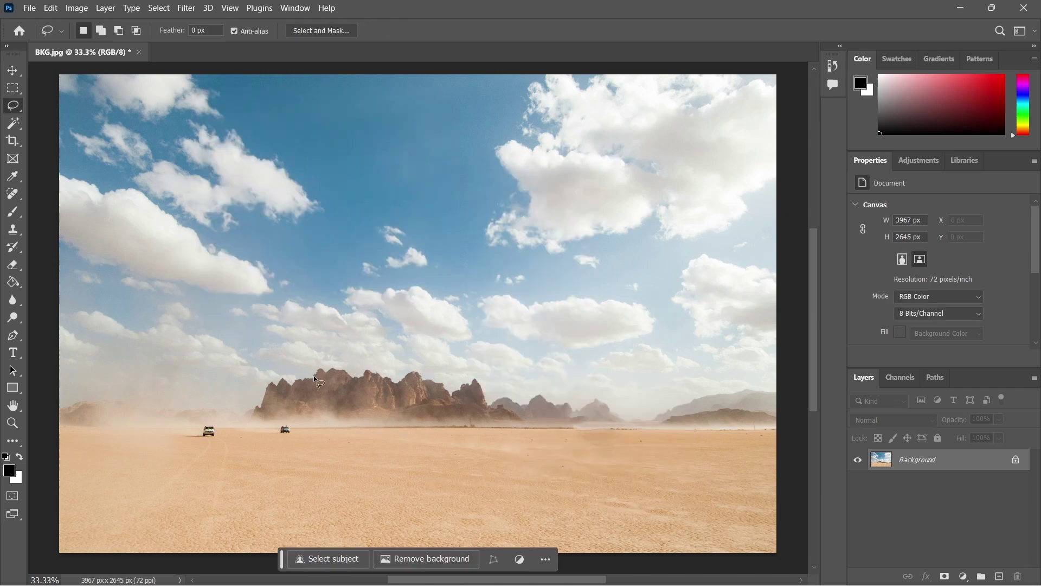
# Lasso the small vehicle in front of the rocky hills and remove it with a Content-Aware fill at 100% opacity
pyautogui.moveTo(284, 419)
pyautogui.mouseDown()
pyautogui.moveTo(281, 437)
pyautogui.moveTo(284, 420)
pyautogui.mouseUp()
pyautogui.click(320, 456)
pyautogui.click(339, 505)
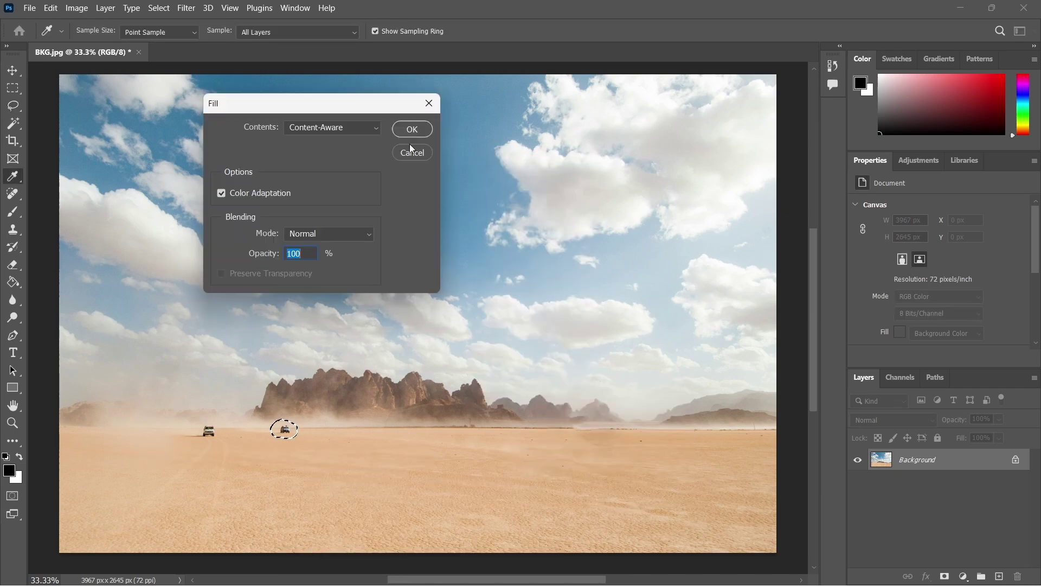
pyautogui.click(412, 128)
# Lasso the last remaining vehicle on the desert plain and remove it with a Content-Aware fill
pyautogui.moveTo(209, 422)
pyautogui.mouseDown()
pyautogui.moveTo(195, 441)
pyautogui.moveTo(214, 424)
pyautogui.mouseUp()
pyautogui.click(243, 463)
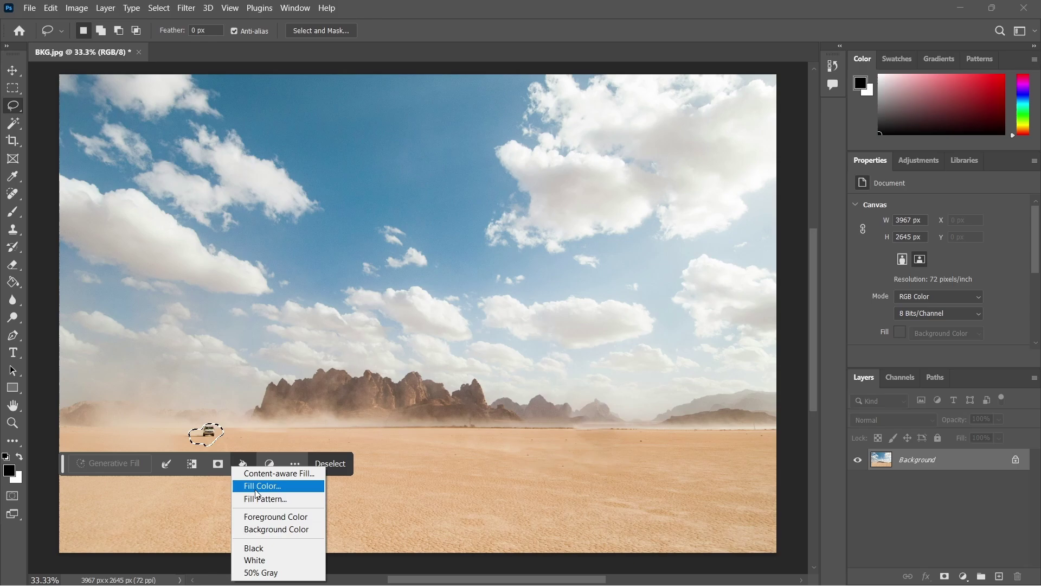
pyautogui.click(260, 486)
pyautogui.click(411, 128)
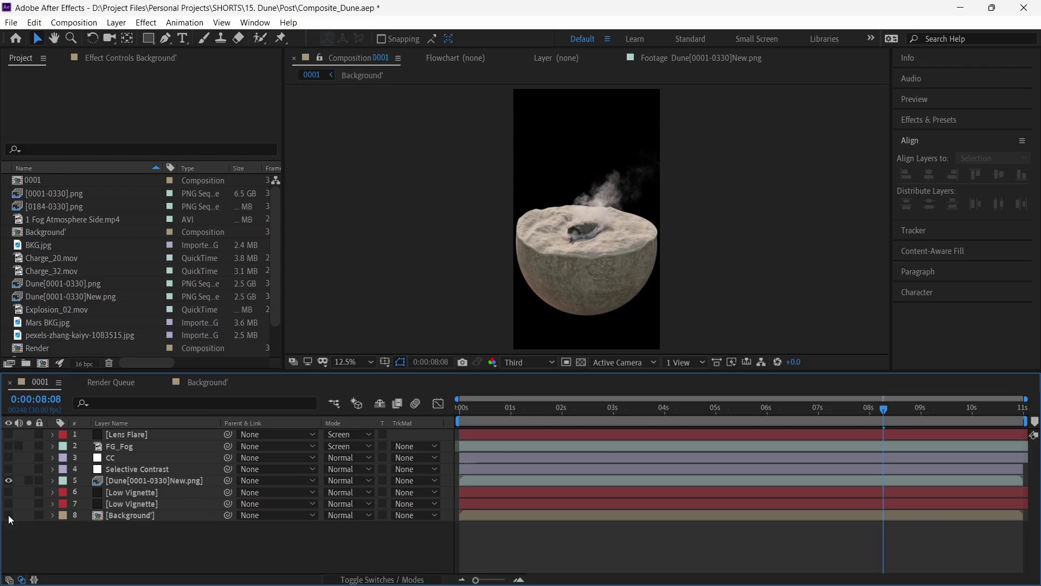
# Switch to After Effects, show the Background layer and turn on its Hue/Saturation and Levels effects
pyautogui.click(8, 516)
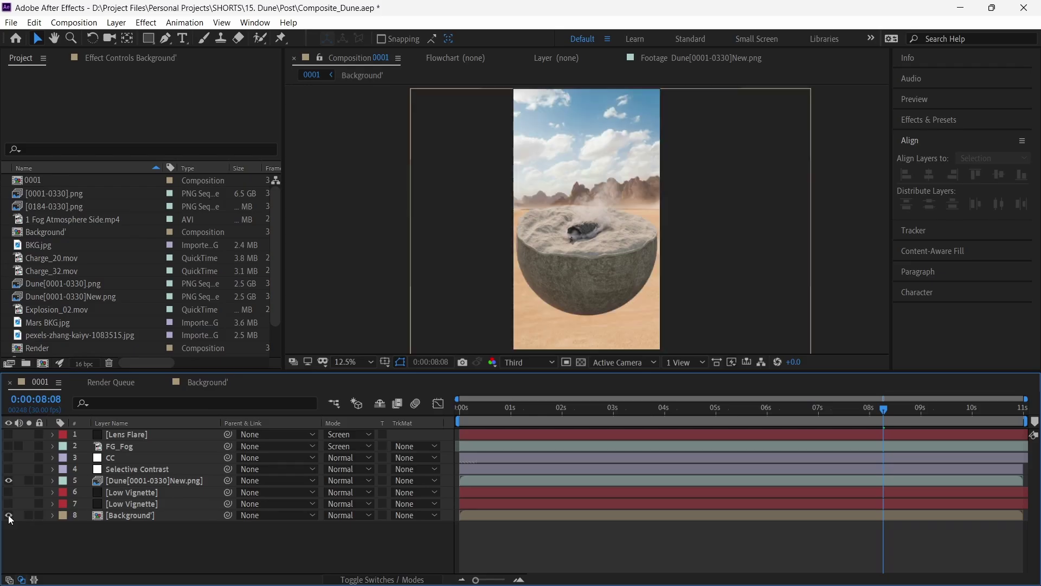
pyautogui.click(126, 514)
pyautogui.click(134, 57)
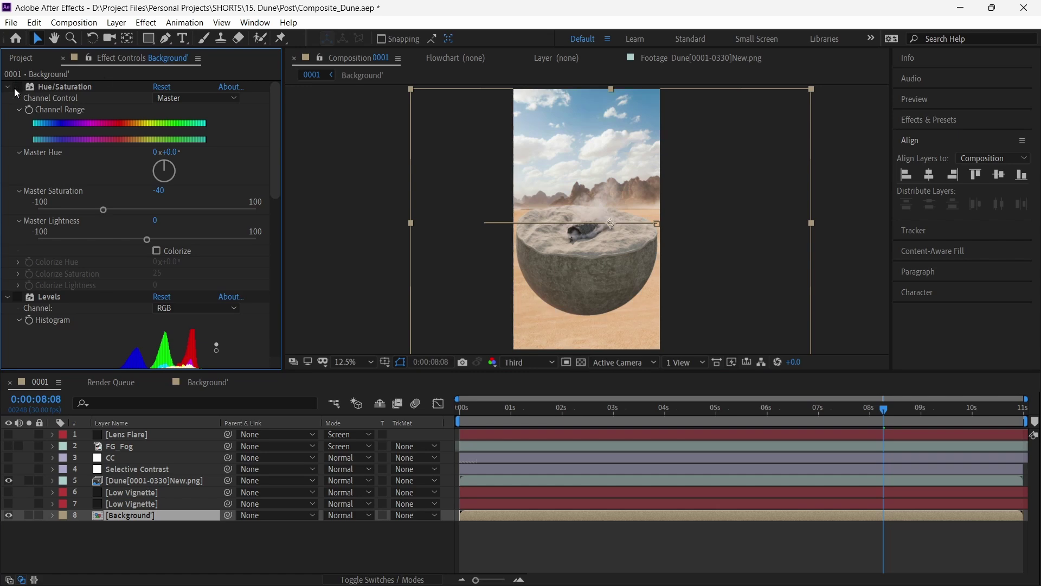
pyautogui.moveTo(275, 146); pyautogui.dragTo(281, 192)
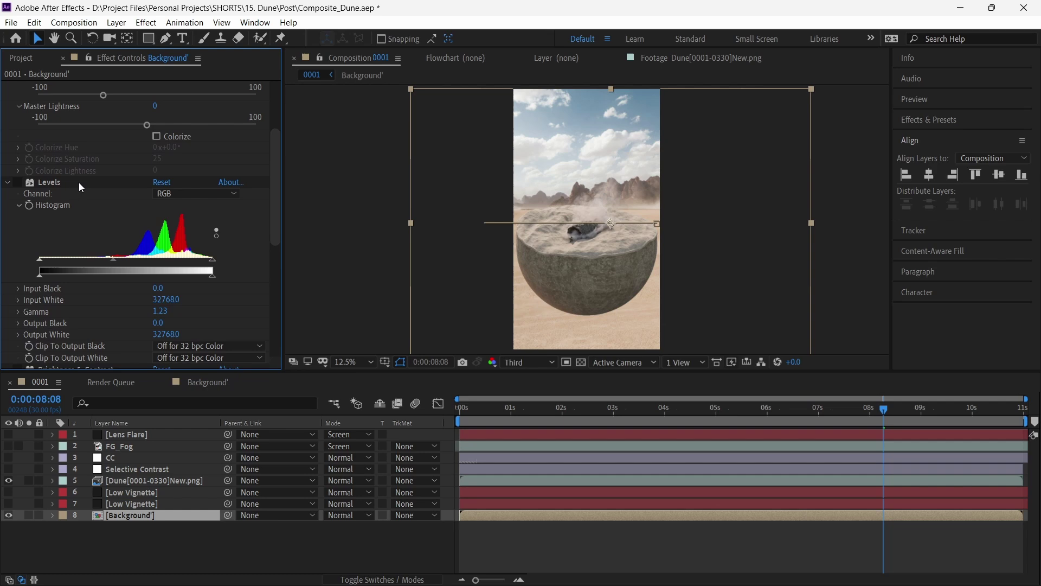
pyautogui.click(19, 183)
pyautogui.click(19, 183)
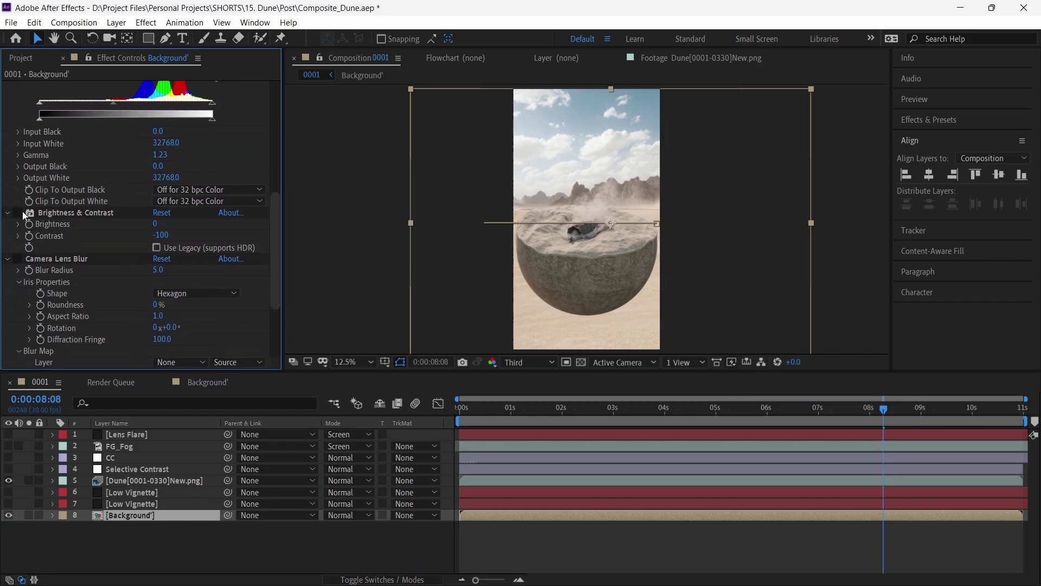
# Turn on the Background layer's Brightness & Contrast and Camera Lens Blur effects
pyautogui.click(18, 212)
pyautogui.click(18, 213)
pyautogui.click(18, 212)
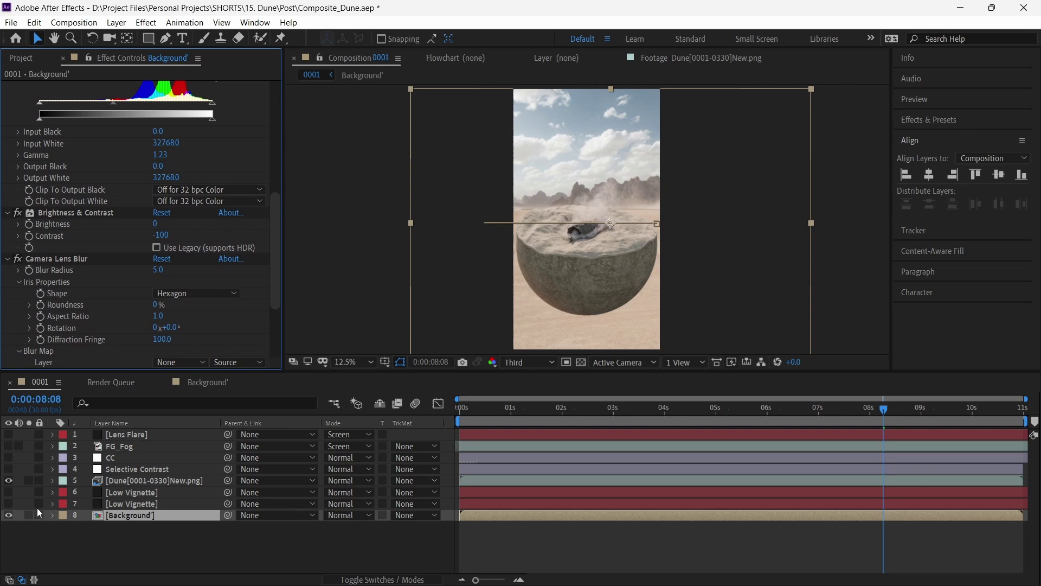
# Show both Low Vignette layers above the Background layer
pyautogui.click(8, 515)
pyautogui.click(8, 492)
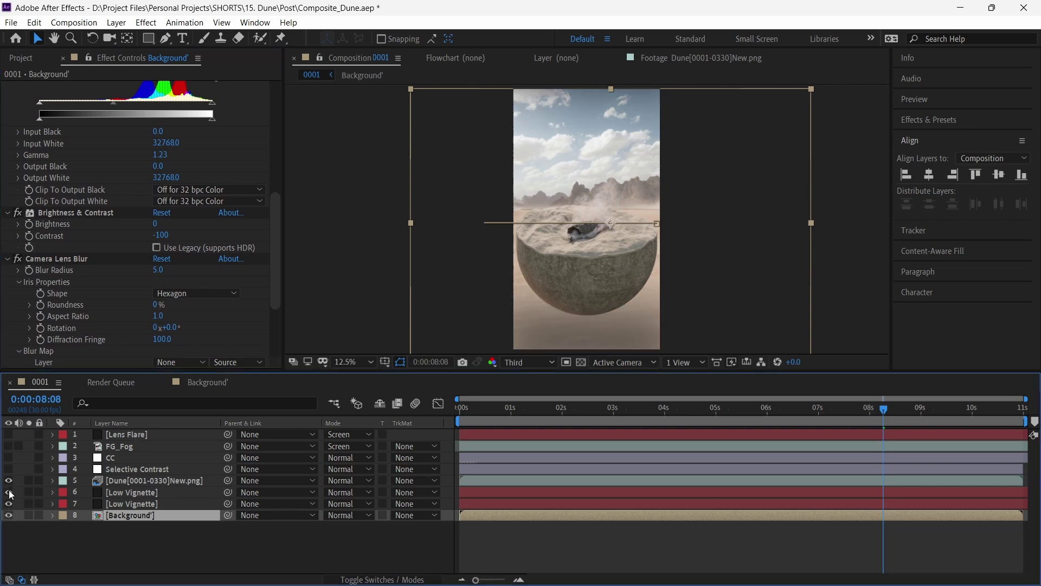
pyautogui.scroll(2, 580, 238)
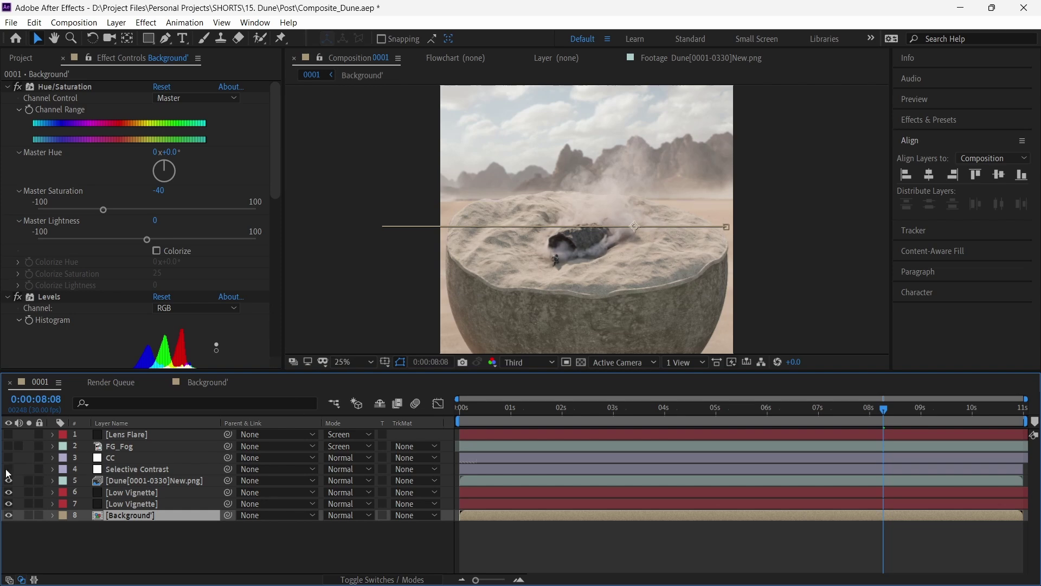
# Show the Selective Contrast layer with its Curves effect and the CC layer, comparing the image with and without CC, and deselect all layers
pyautogui.click(116, 469)
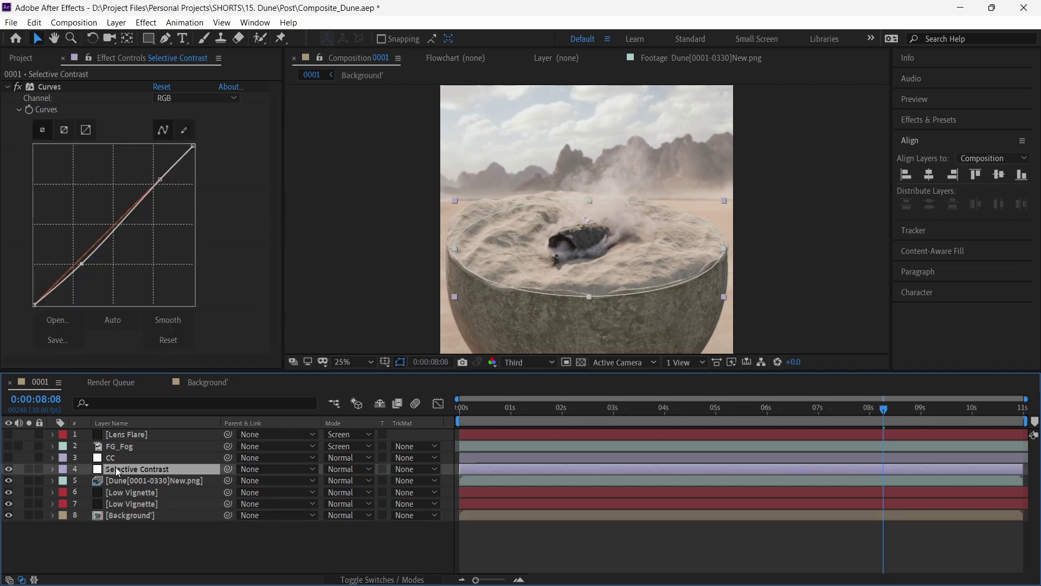
pyautogui.click(19, 90)
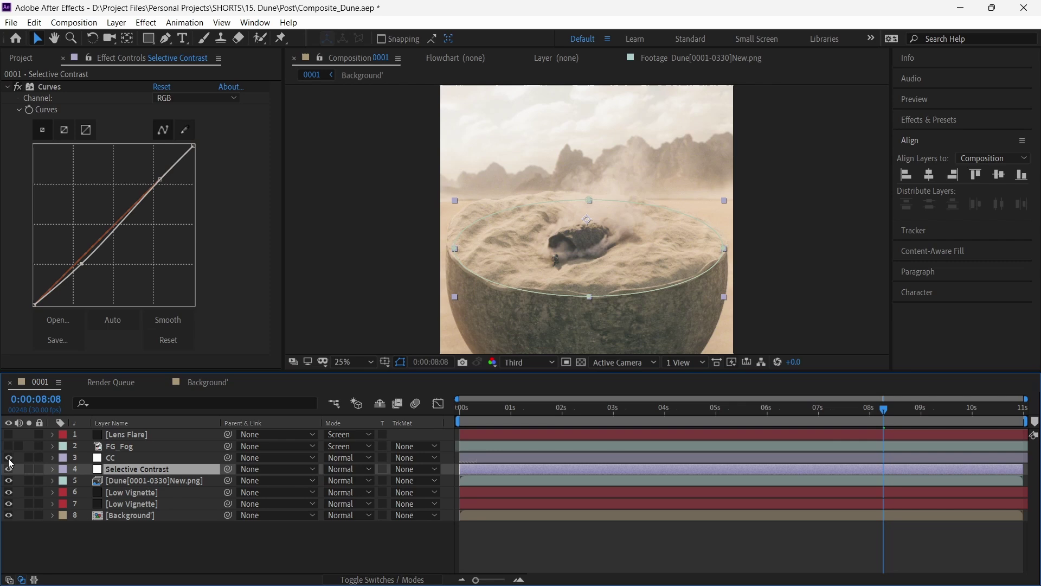
pyautogui.click(8, 459)
pyautogui.click(9, 458)
pyautogui.scroll(-1, 551, 226)
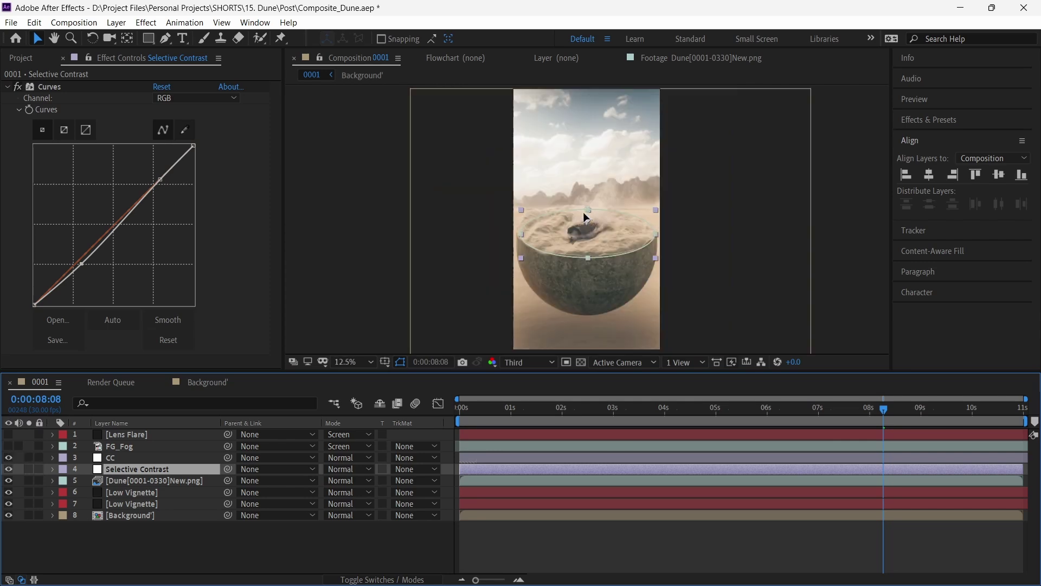
pyautogui.click(752, 206)
pyautogui.click(841, 175)
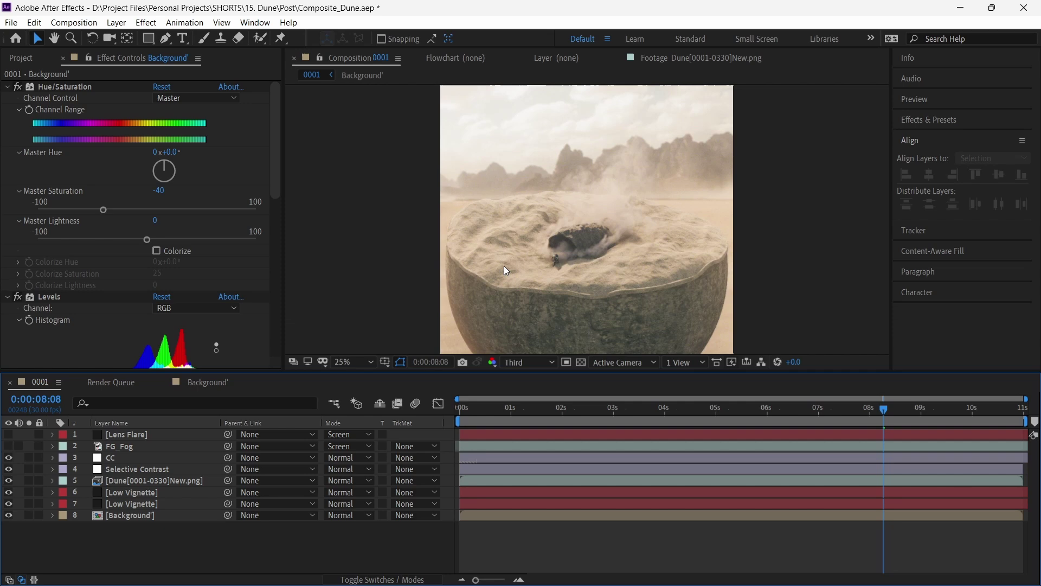
# Show the FG_Fog and Lens Flare layers over the composite
pyautogui.press(',')
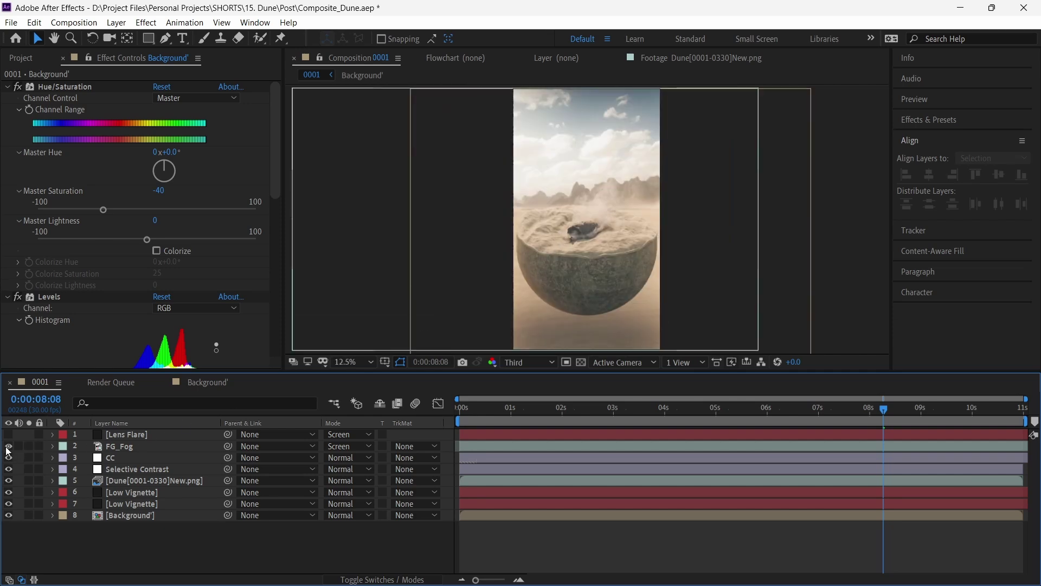
pyautogui.click(8, 435)
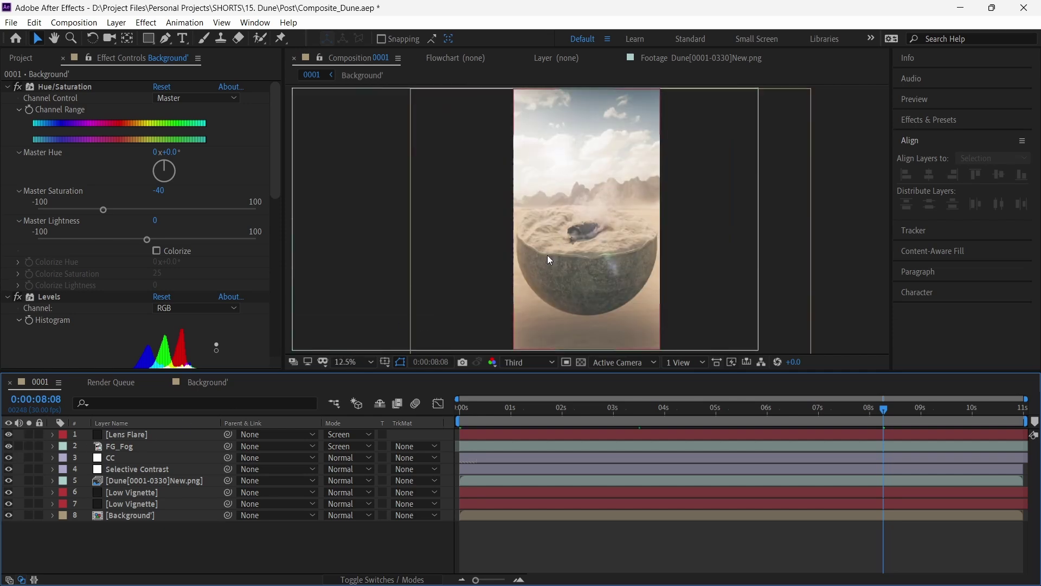
pyautogui.press('.')
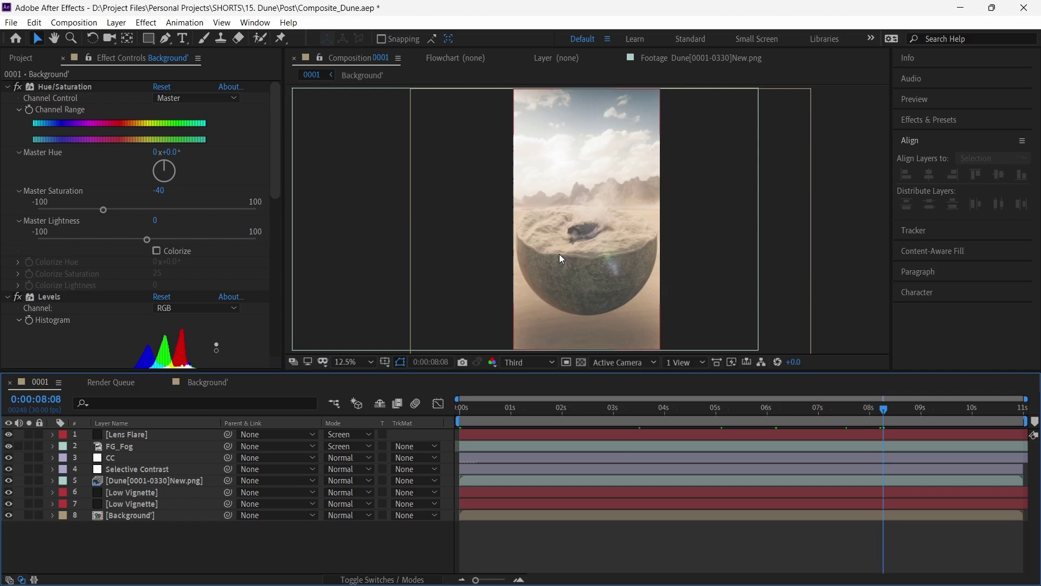